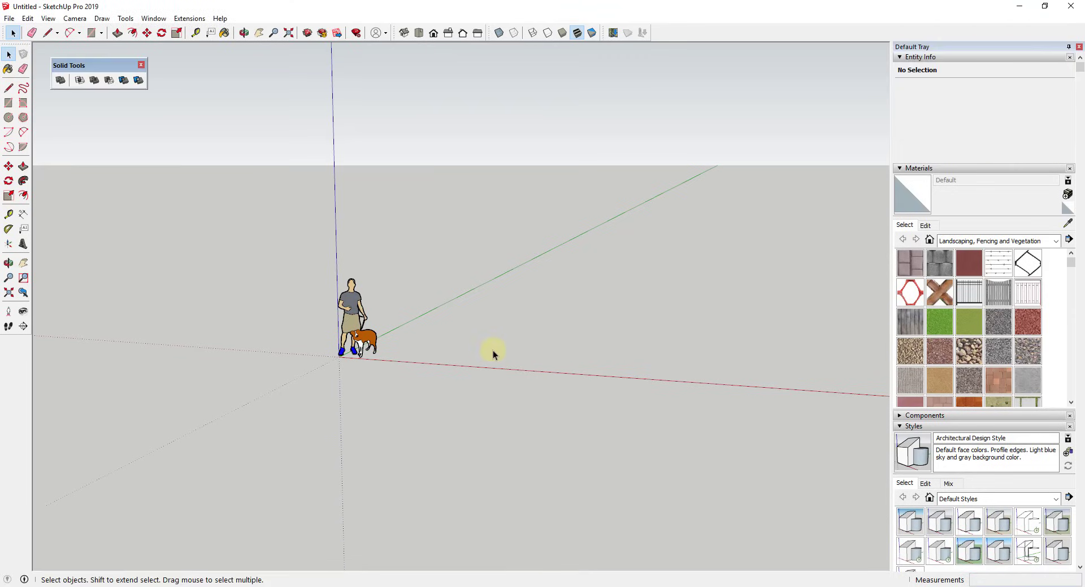
# Draw two tangent 2-point arcs that join into an S-curve.
pyautogui.moveTo(492, 353)
pyautogui.mouseDown(button='middle')
pyautogui.moveTo(491, 387)
pyautogui.moveTo(523, 358)
pyautogui.moveTo(611, 333)
pyautogui.moveTo(499, 337)
pyautogui.mouseUp(button='middle')
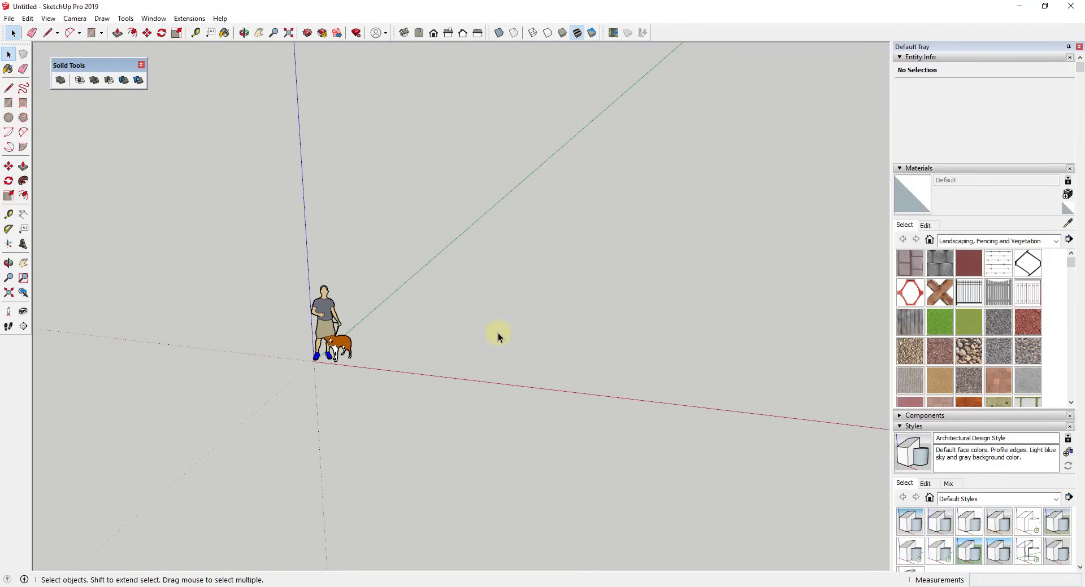
pyautogui.press('a')
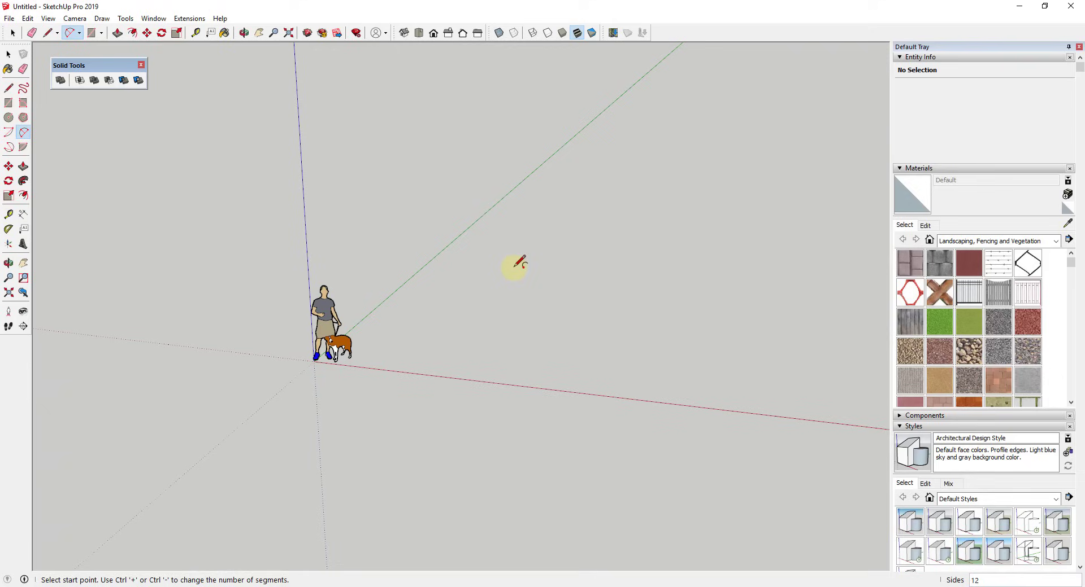
pyautogui.click(461, 324)
pyautogui.click(602, 339)
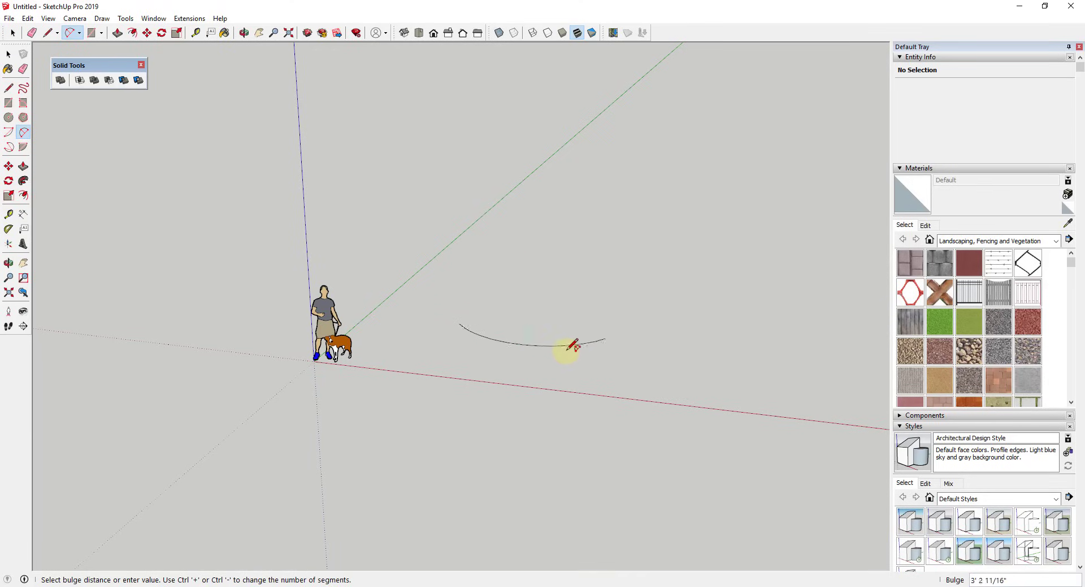
pyautogui.click(591, 345)
pyautogui.click(605, 338)
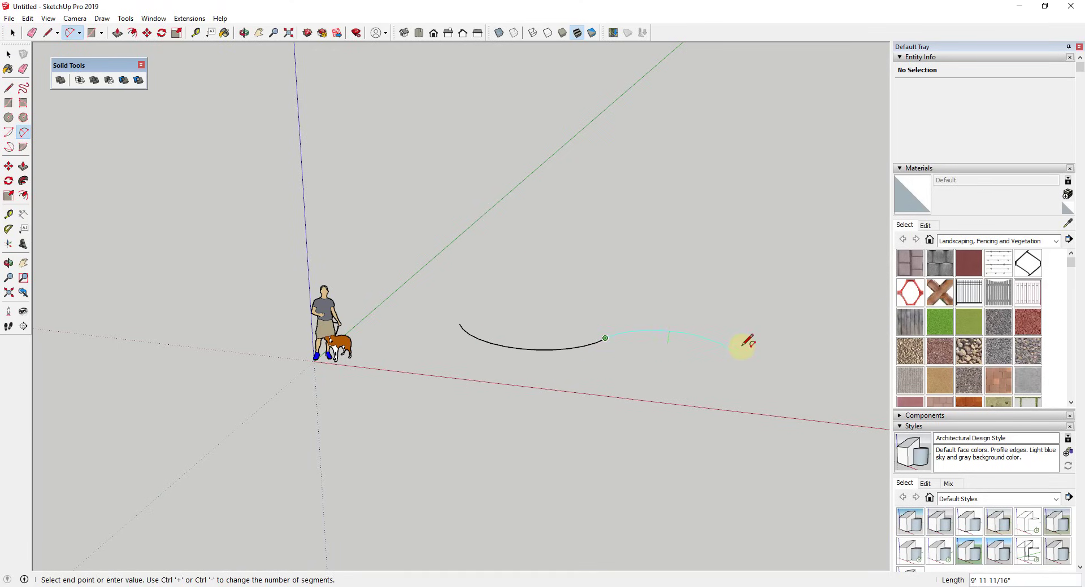
pyautogui.click(764, 348)
pyautogui.press('Escape')
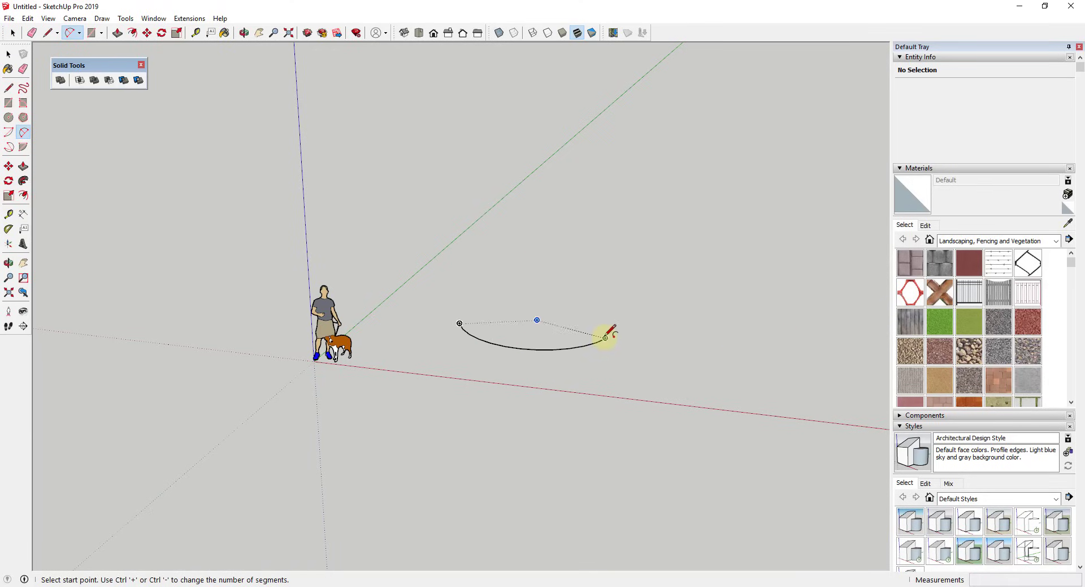
pyautogui.click(605, 338)
pyautogui.click(778, 354)
pyautogui.press('space')
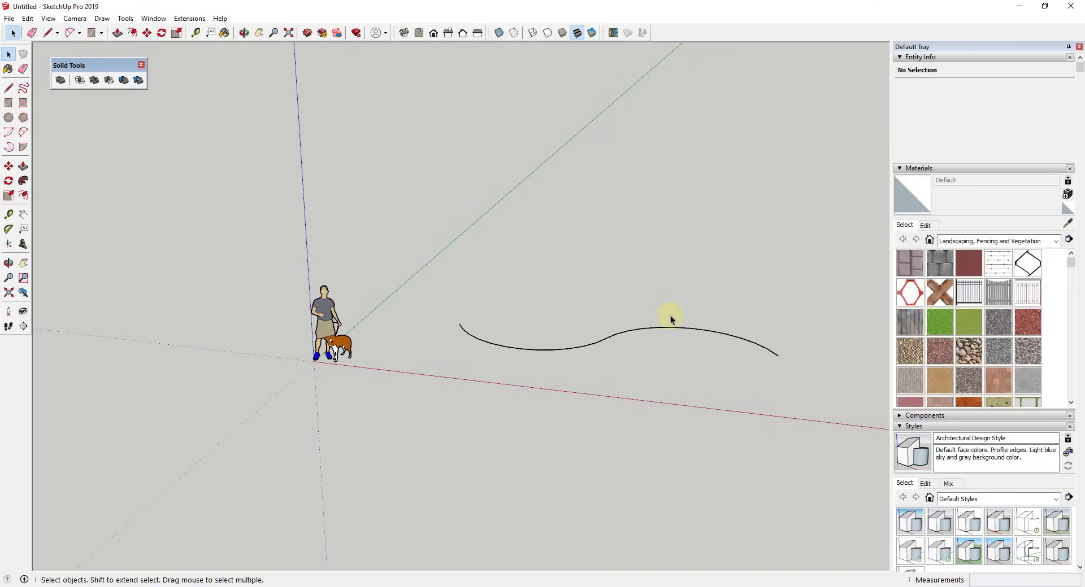
# Offset the S-curve by 6 inches to form the strip's second edge.
pyautogui.press('f')
pyautogui.click(605, 339)
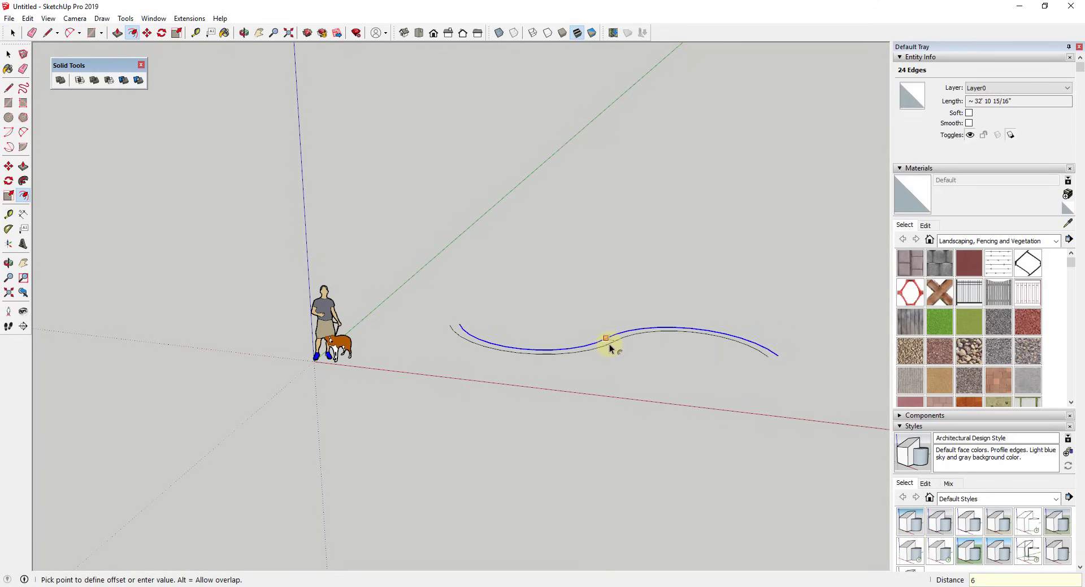
pyautogui.click(610, 348)
pyautogui.press('space')
pyautogui.scroll(4, 765, 351)
# Close the strip's right and left ends with short lines so it becomes a face.
pyautogui.press('l')
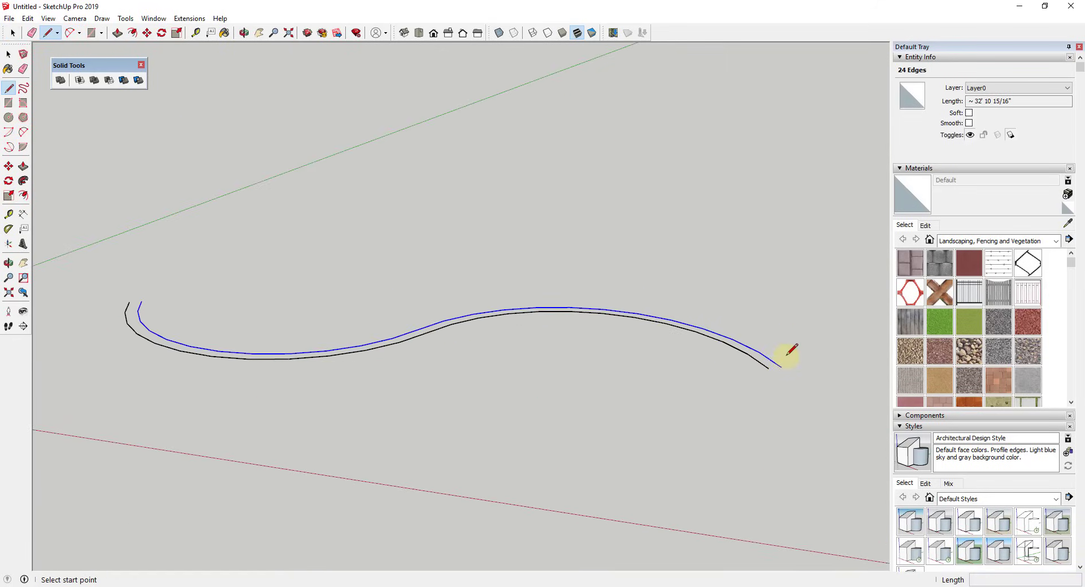
pyautogui.click(769, 368)
pyautogui.click(781, 367)
pyautogui.press('space')
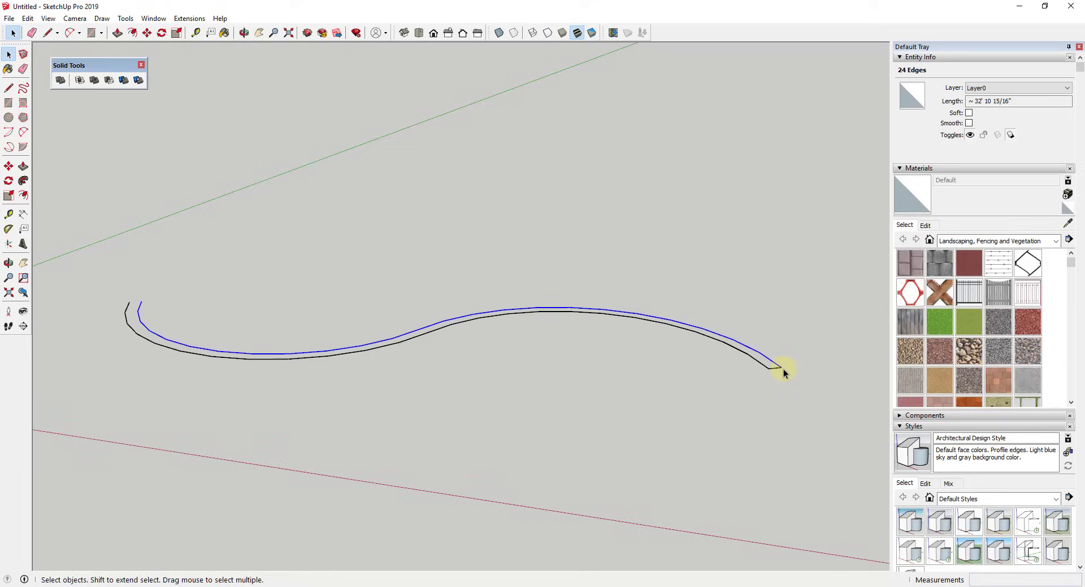
pyautogui.press('l')
pyautogui.scroll(-2, 783, 372)
pyautogui.scroll(3, 281, 308)
pyautogui.click(245, 315)
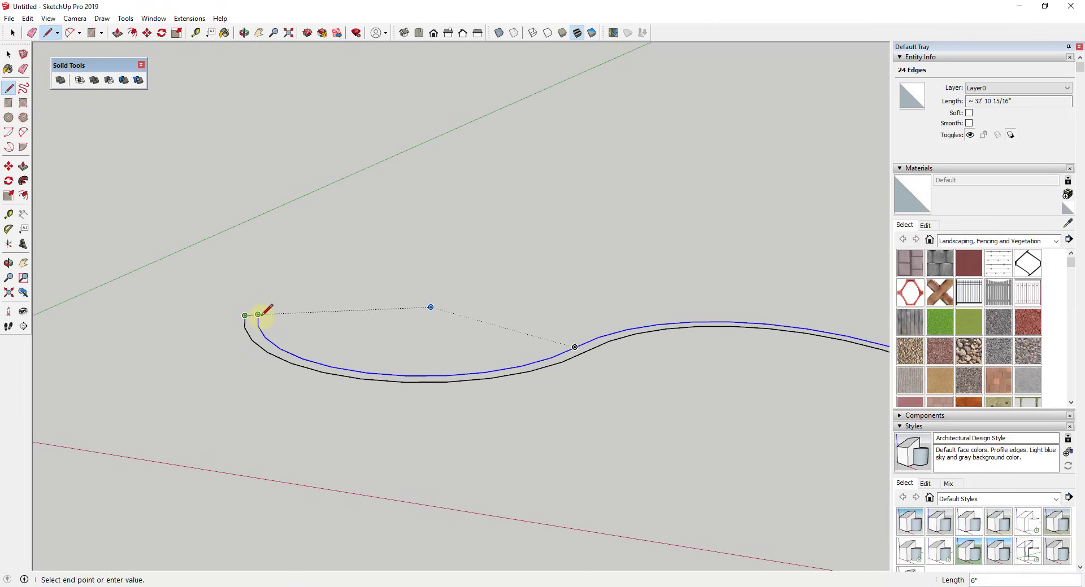
pyautogui.click(258, 316)
pyautogui.press('space')
pyautogui.scroll(-3, 506, 321)
pyautogui.scroll(-2, 667, 320)
pyautogui.press('p')
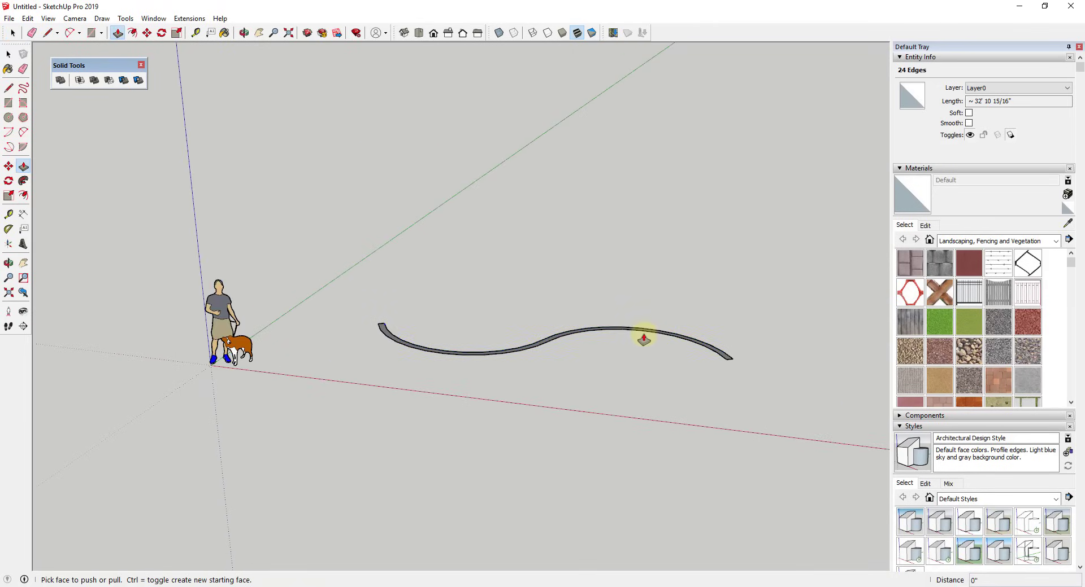
# Push/Pull the S-shaped strip face upward about 9' 7" into a wavy wall.
pyautogui.click(545, 341)
pyautogui.click(540, 218)
pyautogui.press('space')
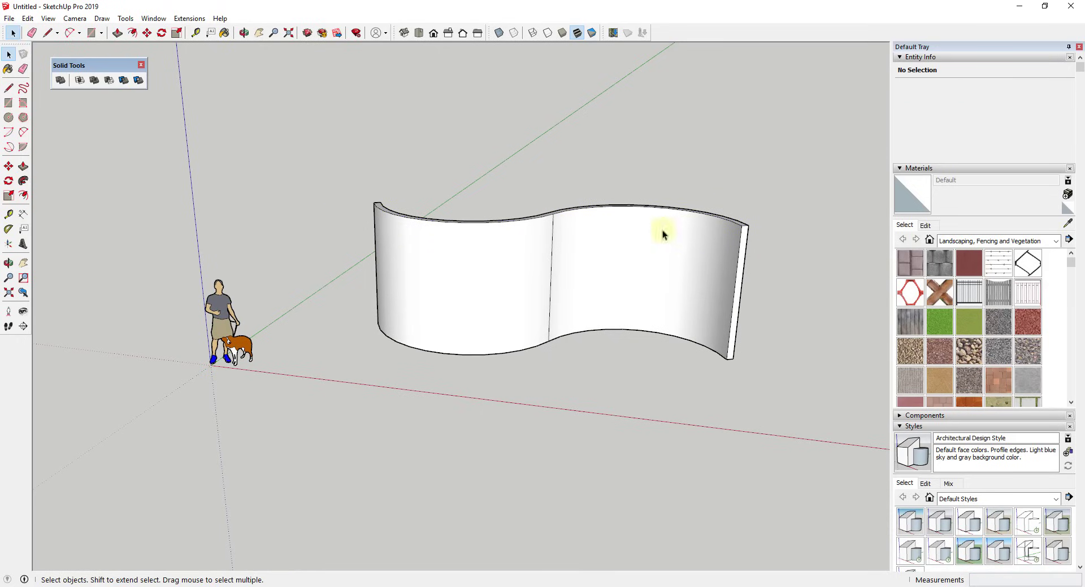
pyautogui.moveTo(610, 222); pyautogui.dragTo(678, 242, button='middle')
pyautogui.scroll(1, 418, 239)
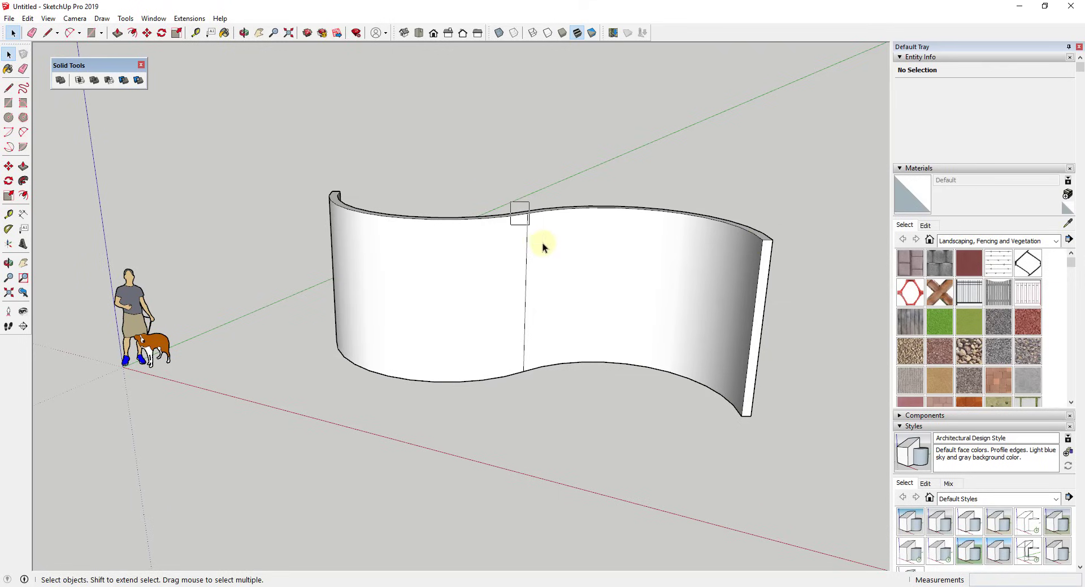
pyautogui.press('m')
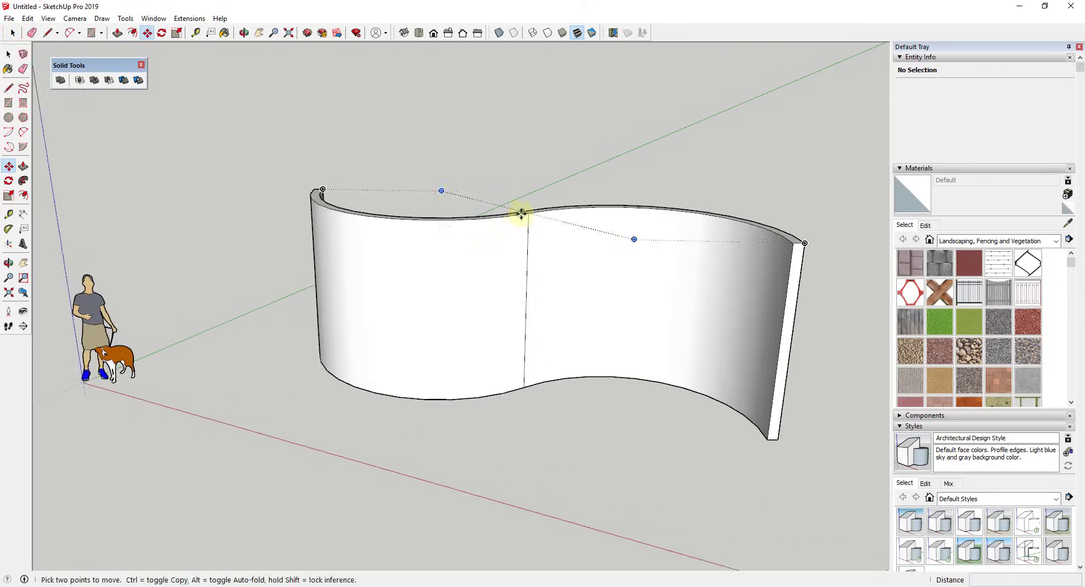
pyautogui.scroll(3, 520, 213)
pyautogui.click(532, 212)
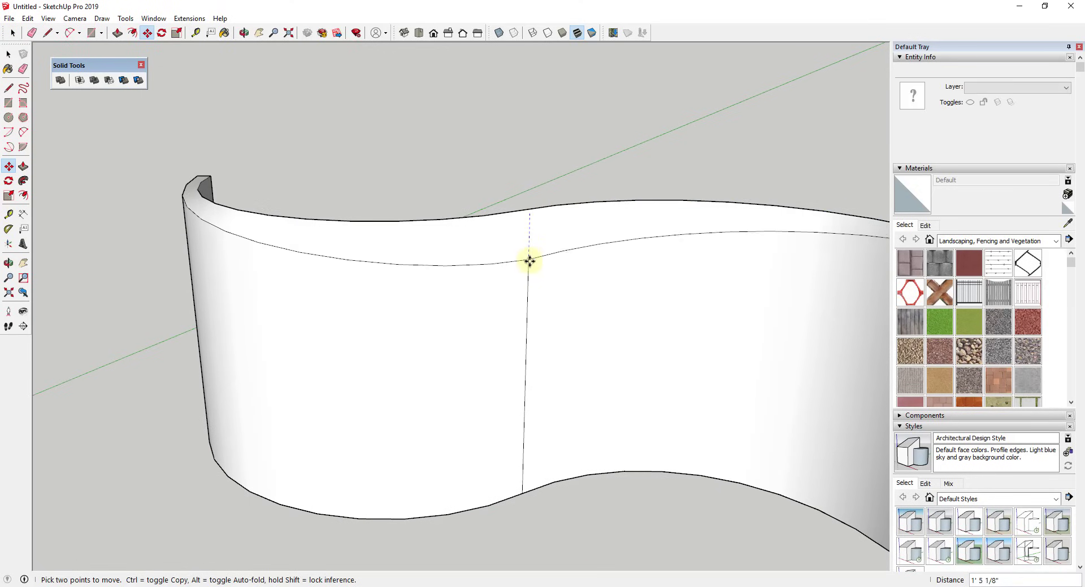
pyautogui.scroll(-5, 530, 274)
pyautogui.moveTo(506, 259); pyautogui.dragTo(489, 242, button='middle')
pyautogui.scroll(5, 521, 235)
pyautogui.scroll(1, 502, 239)
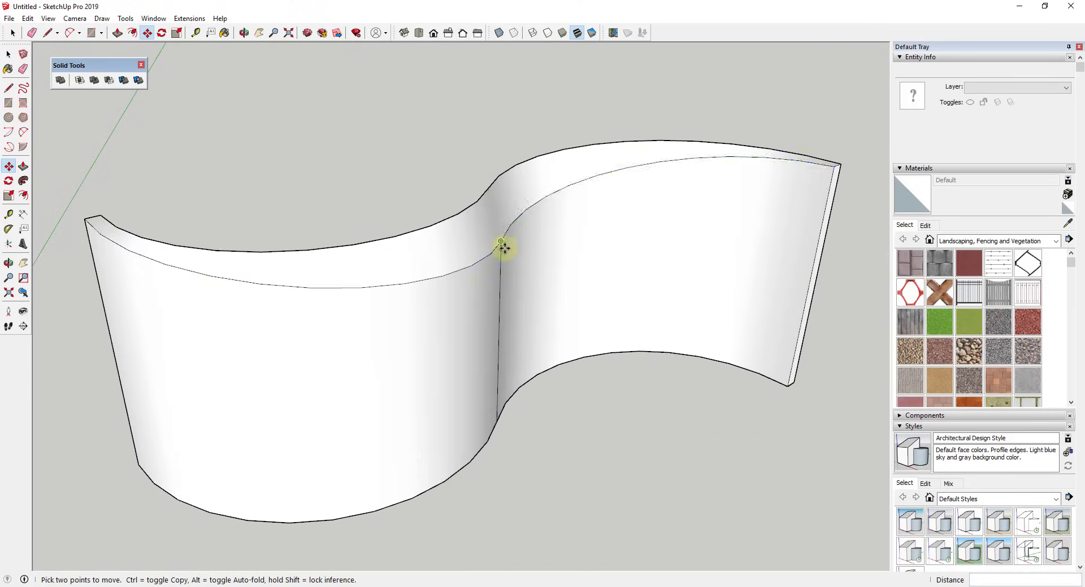
pyautogui.scroll(-3, 489, 264)
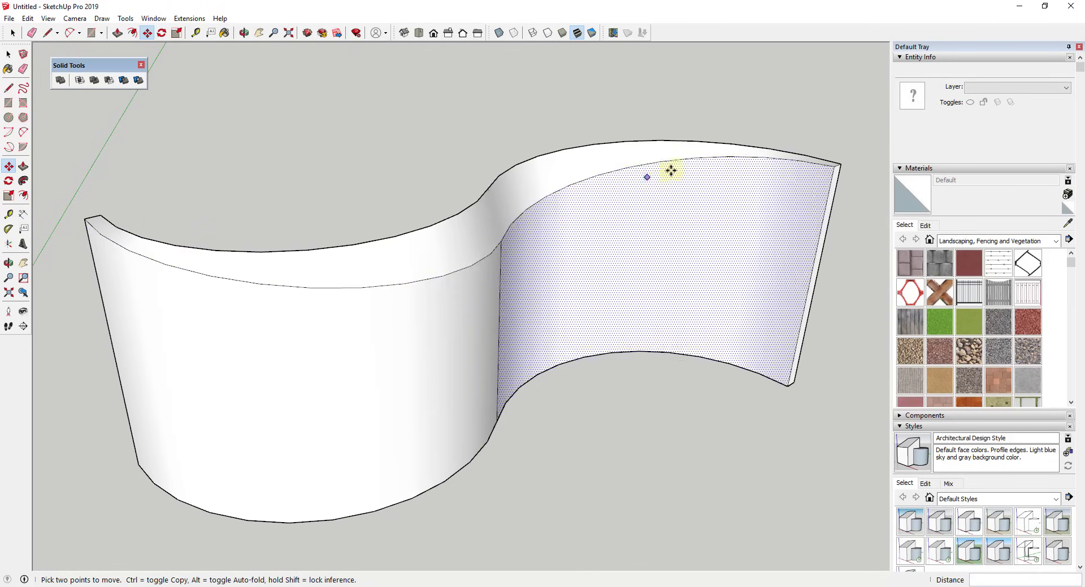
pyautogui.scroll(-3, 672, 287)
pyautogui.moveTo(672, 287)
pyautogui.mouseDown(button='middle')
pyautogui.moveTo(443, 239)
pyautogui.moveTo(426, 201)
pyautogui.moveTo(649, 226)
pyautogui.moveTo(661, 245)
pyautogui.moveTo(472, 223)
pyautogui.moveTo(572, 219)
pyautogui.moveTo(596, 235)
pyautogui.moveTo(499, 204)
pyautogui.moveTo(414, 229)
pyautogui.mouseUp(button='middle')
pyautogui.click(473, 222)
pyautogui.click(472, 261)
pyautogui.press('space')
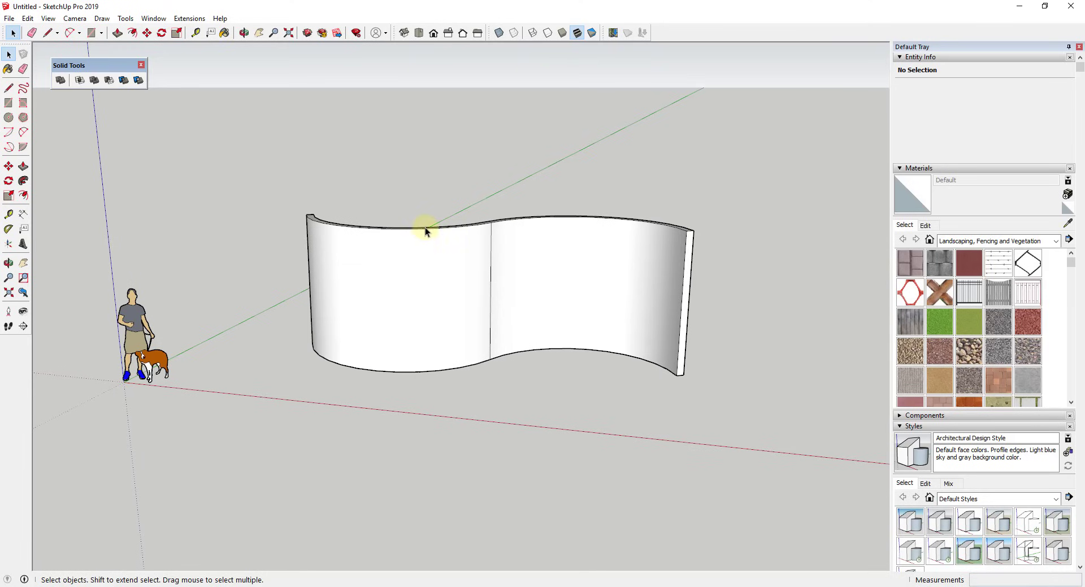
pyautogui.press('p')
pyautogui.moveTo(425, 231); pyautogui.dragTo(375, 254, button='middle')
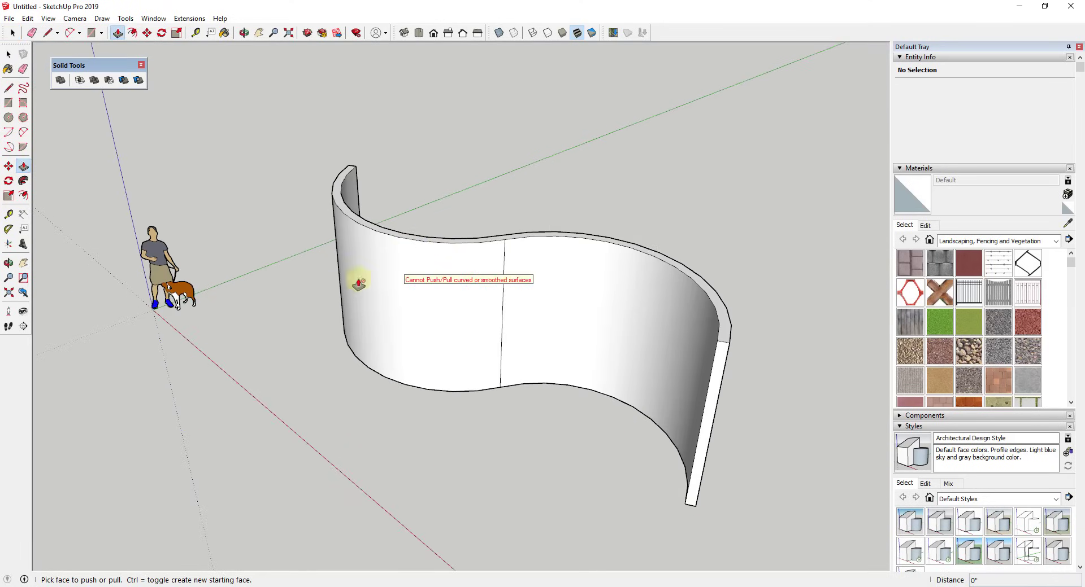
pyautogui.scroll(-3, 417, 257)
pyautogui.moveTo(404, 274); pyautogui.dragTo(409, 235, button='middle')
pyautogui.press('space')
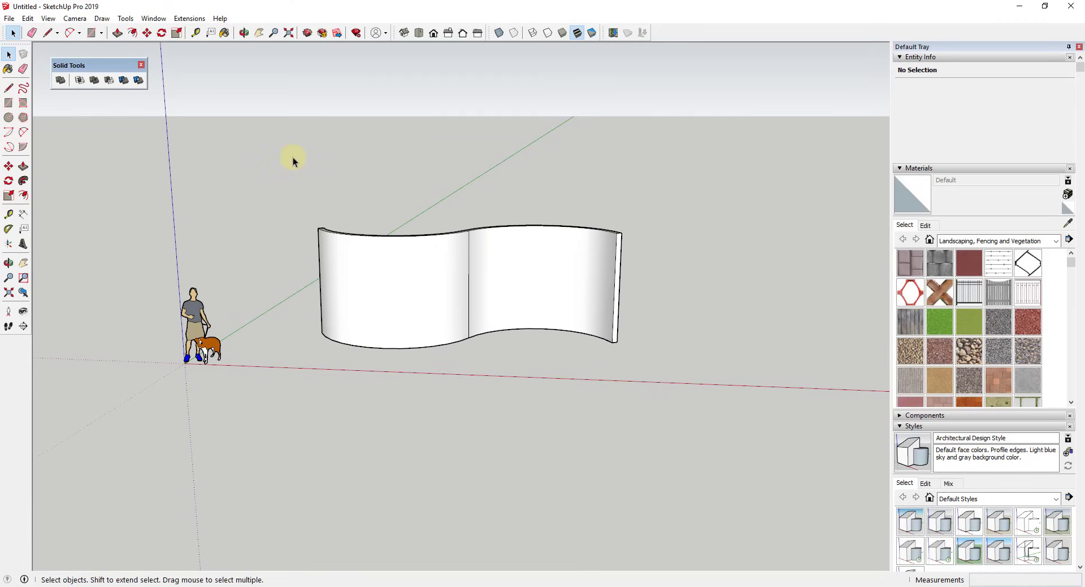
# Window-select the whole curved wall and make it a group of 157.786 ft³.
pyautogui.moveTo(292, 160); pyautogui.dragTo(644, 396)
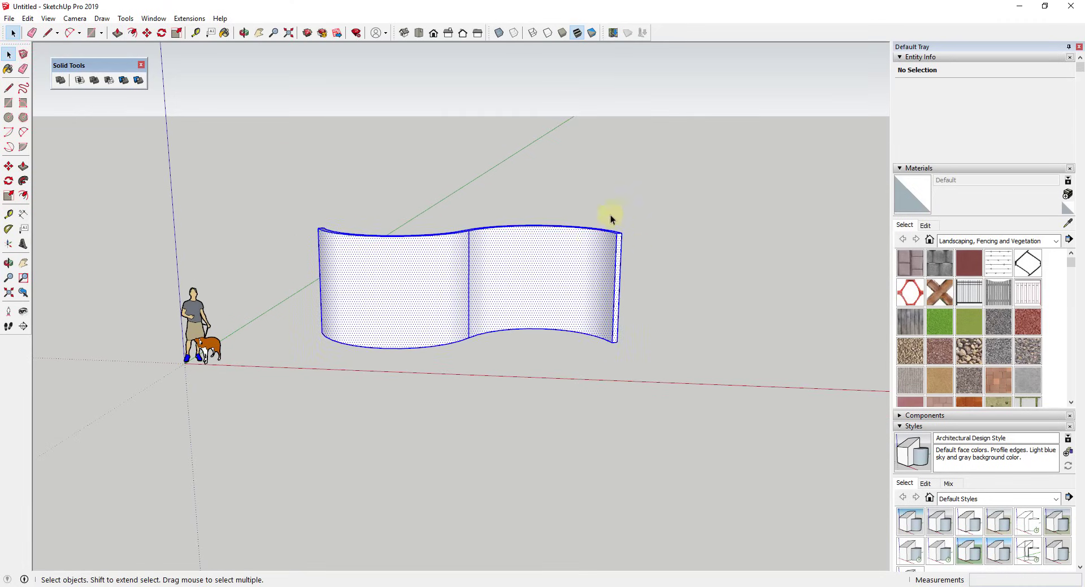
pyautogui.rightClick(556, 258)
pyautogui.click(582, 318)
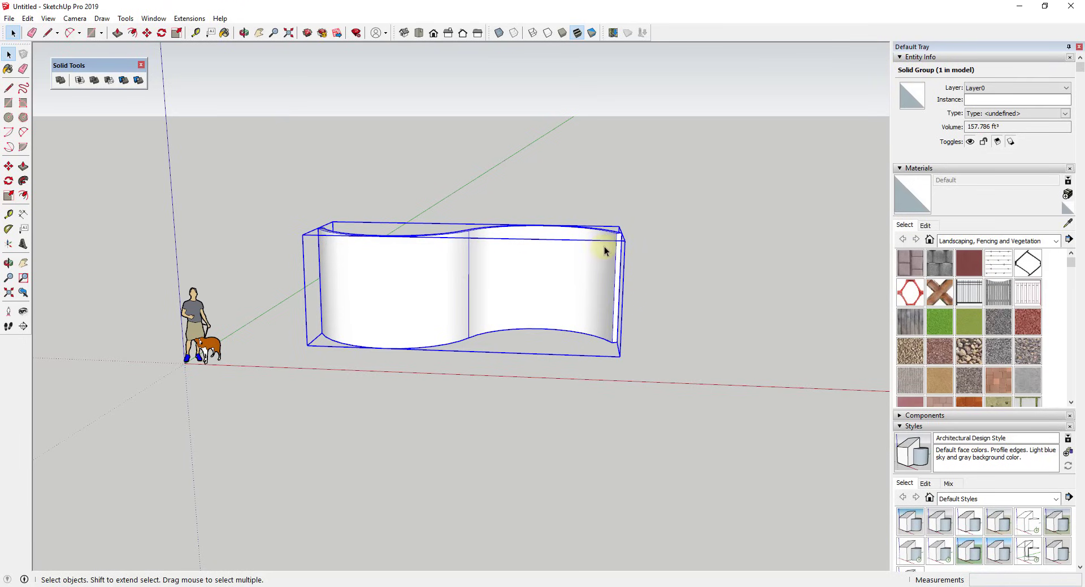
pyautogui.scroll(3, 619, 237)
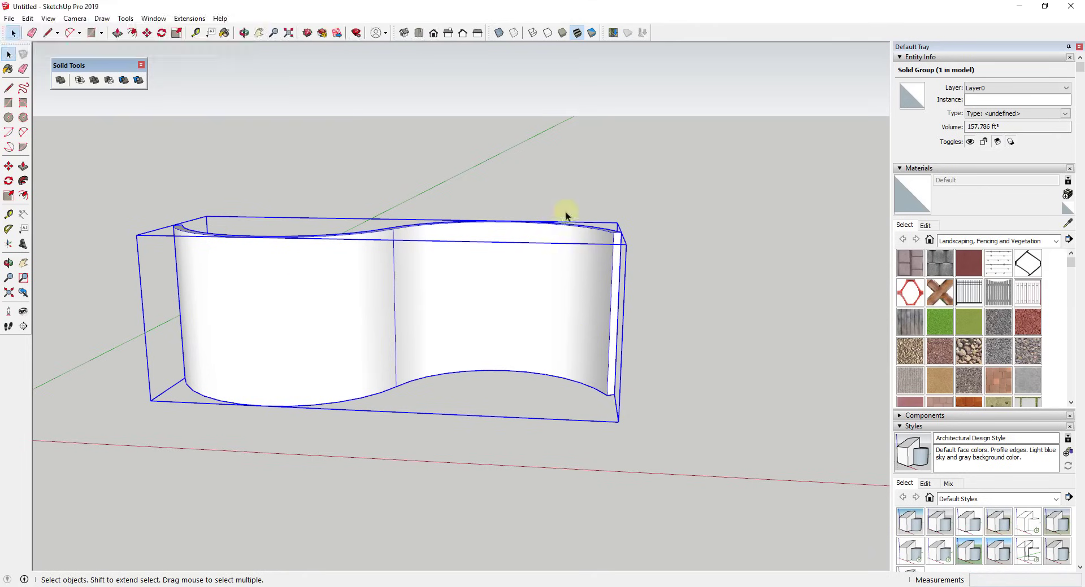
pyautogui.scroll(-3, 633, 239)
# Draw a long red-axis line from the wall's corner across the wall's full front length.
pyautogui.moveTo(407, 300); pyautogui.dragTo(327, 281, button='middle')
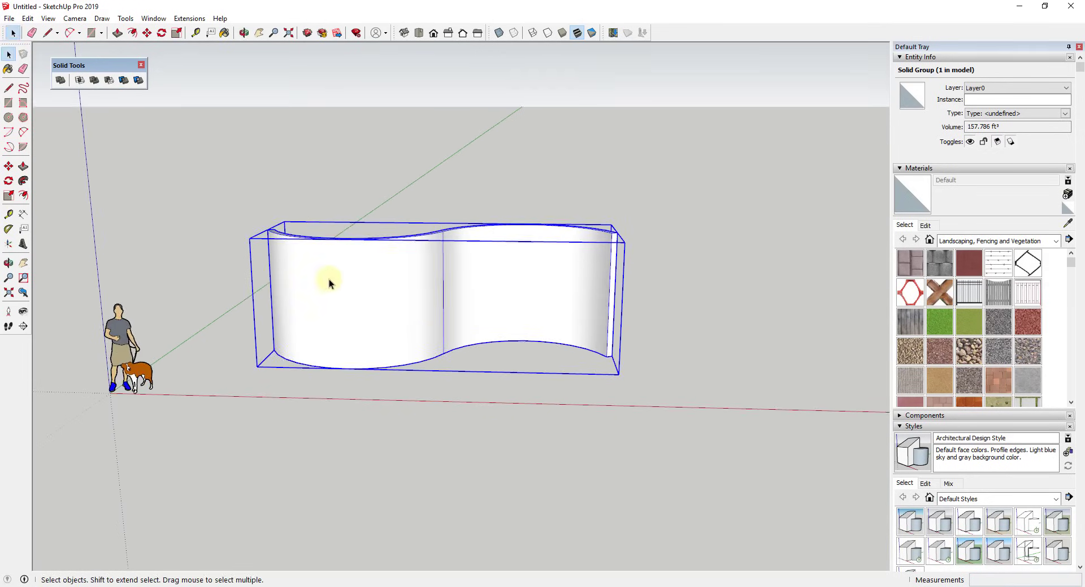
pyautogui.press('l')
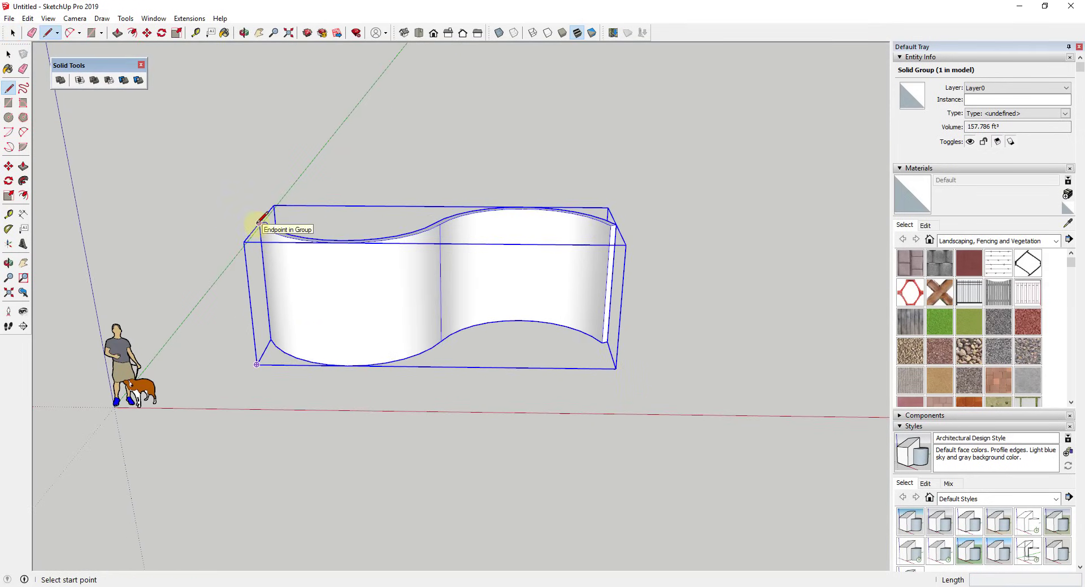
pyautogui.click(259, 223)
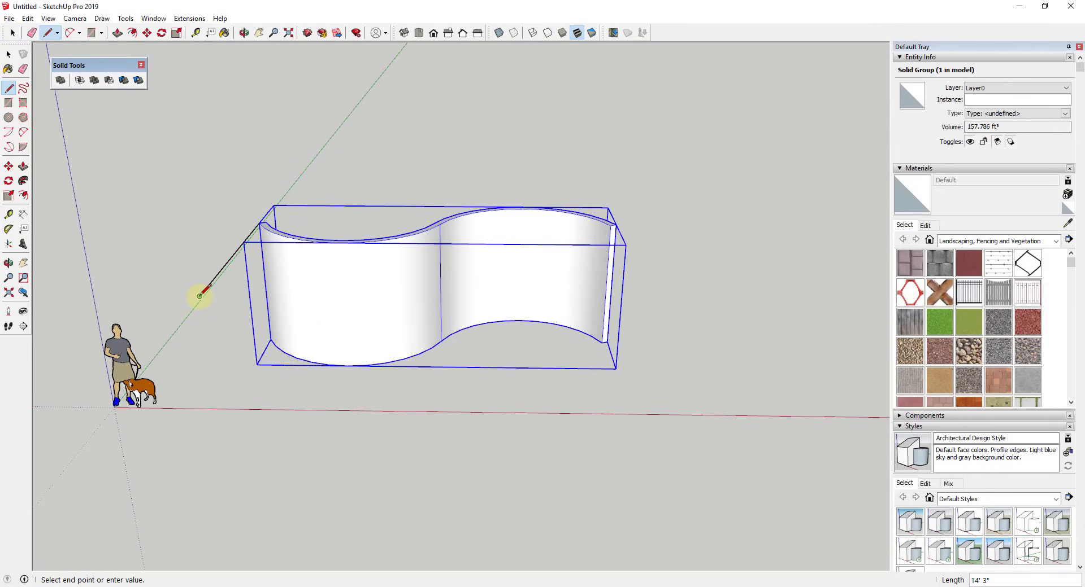
pyautogui.click(199, 296)
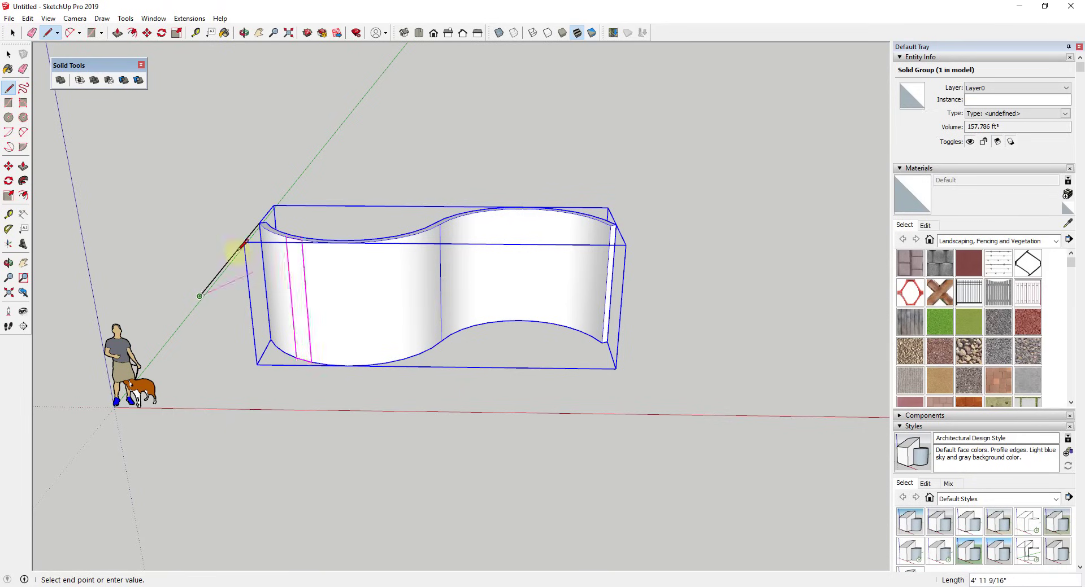
pyautogui.press('Right')
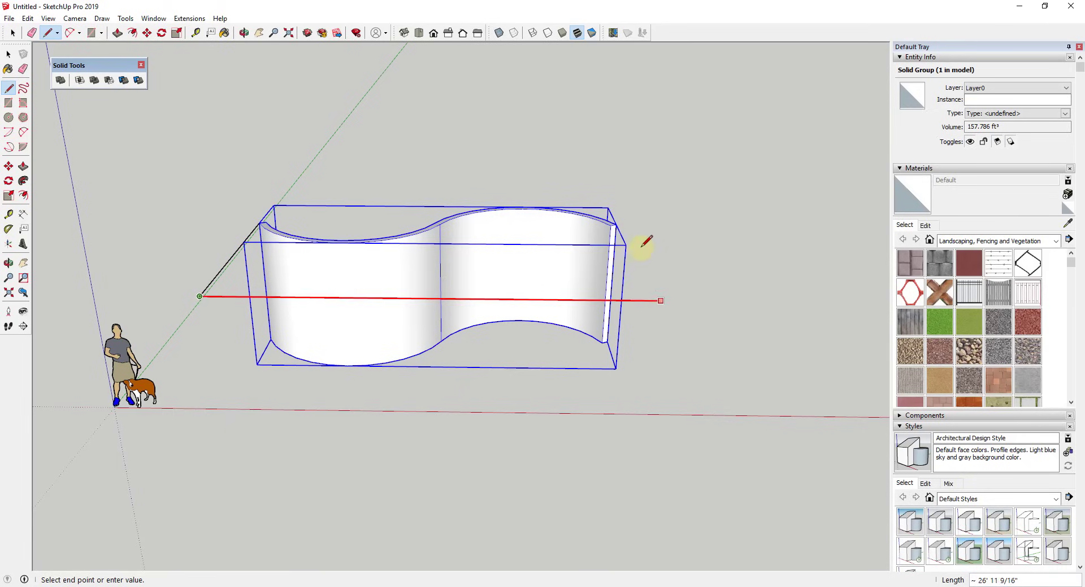
pyautogui.click(616, 224)
pyautogui.press('space')
pyautogui.press('e')
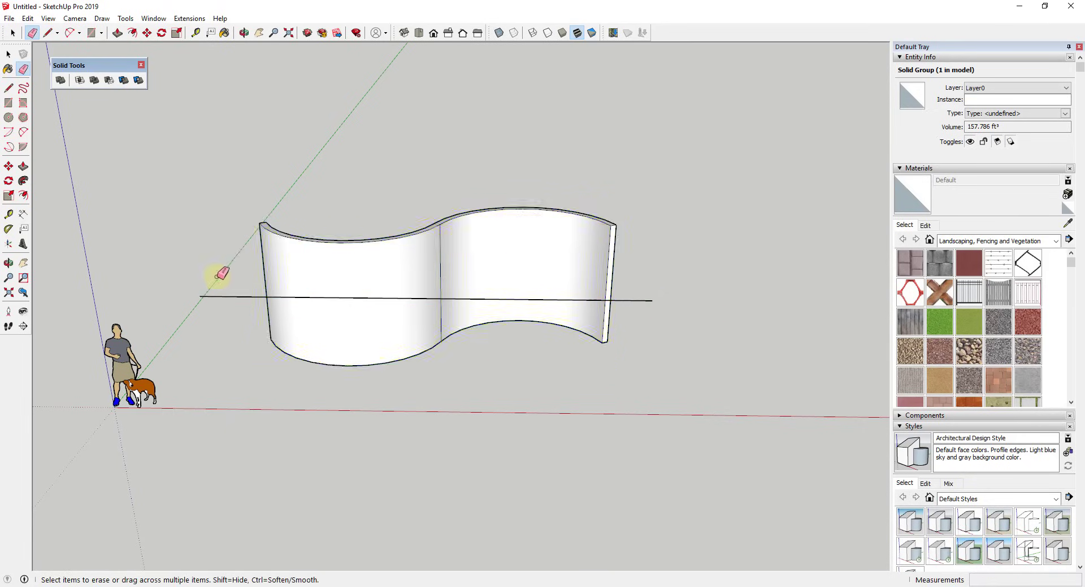
pyautogui.moveTo(223, 275); pyautogui.dragTo(227, 311, button='middle')
pyautogui.press('space')
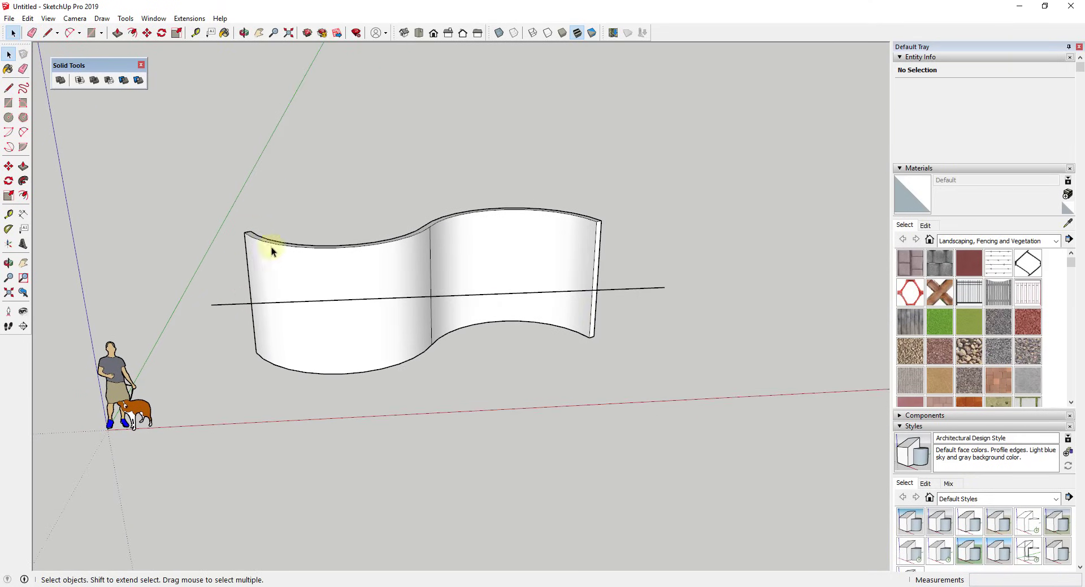
# Join the line's endpoints with a 2-point arc bulging about 1' 4 7/8".
pyautogui.moveTo(523, 287); pyautogui.dragTo(537, 260, button='middle')
pyautogui.press('a')
pyautogui.click(238, 300)
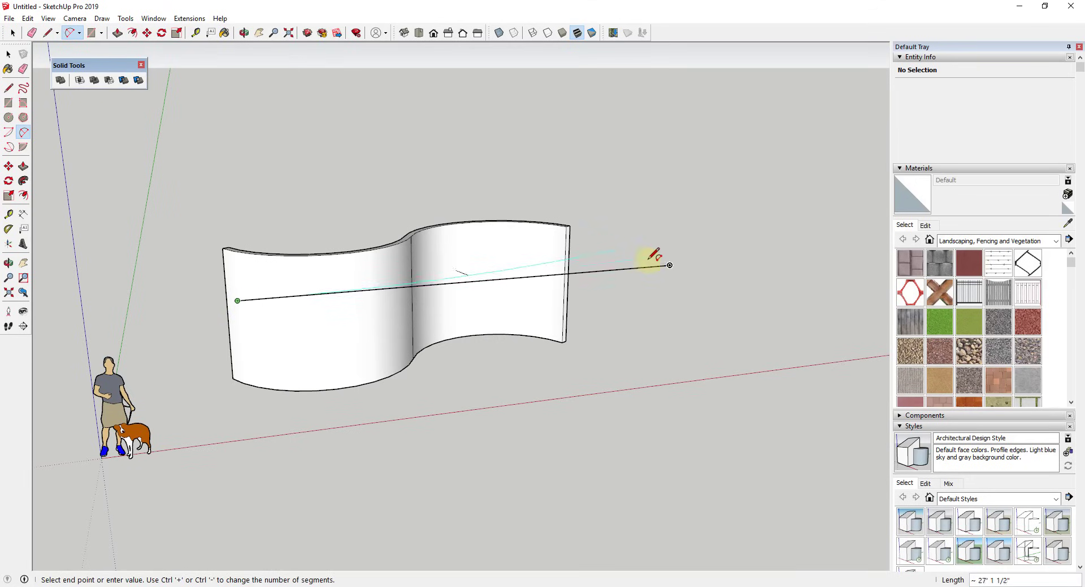
pyautogui.click(670, 265)
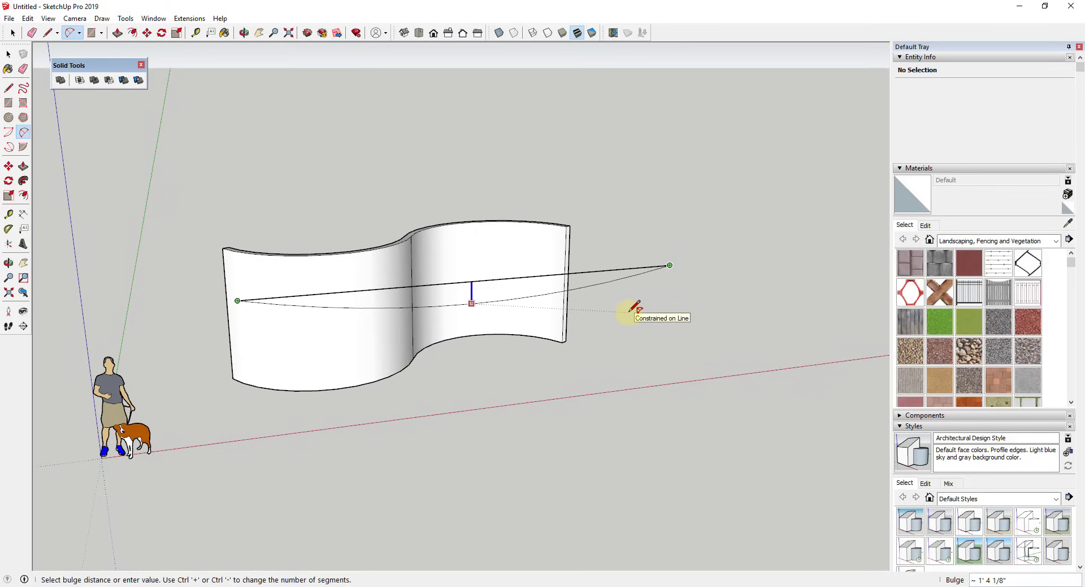
pyautogui.click(631, 310)
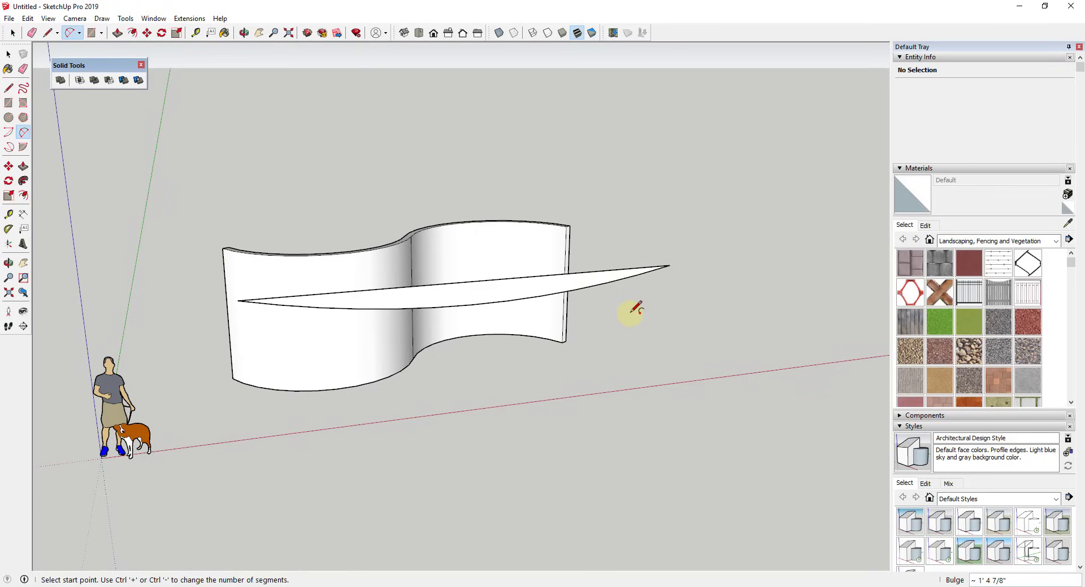
pyautogui.press('space')
# From a front view, Push/Pull the blade-shaped face up into a slab over the wall.
pyautogui.press('o')
pyautogui.moveTo(605, 305); pyautogui.dragTo(496, 315)
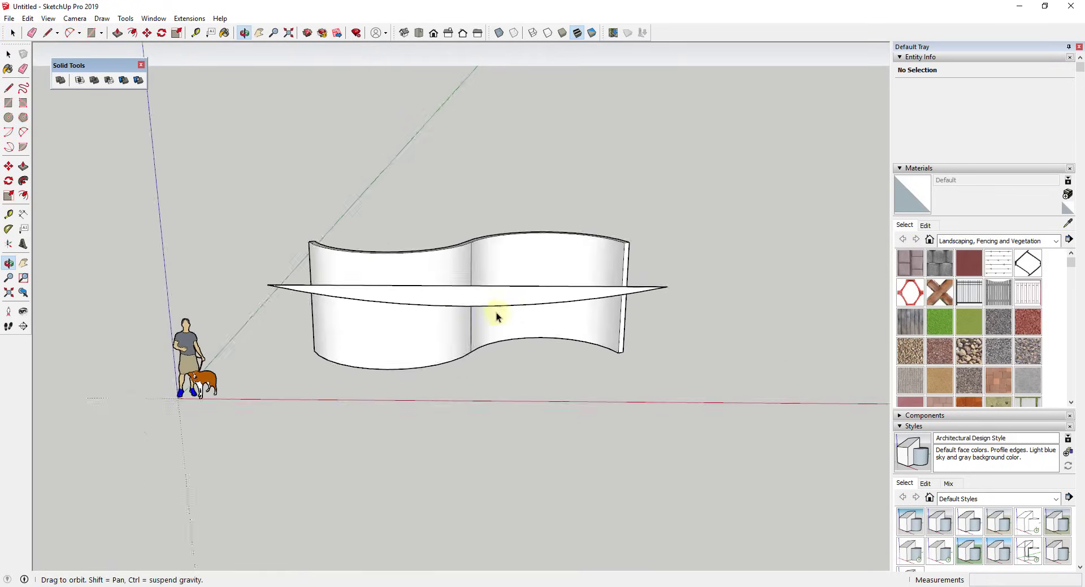
pyautogui.scroll(-3, 492, 312)
pyautogui.press('space')
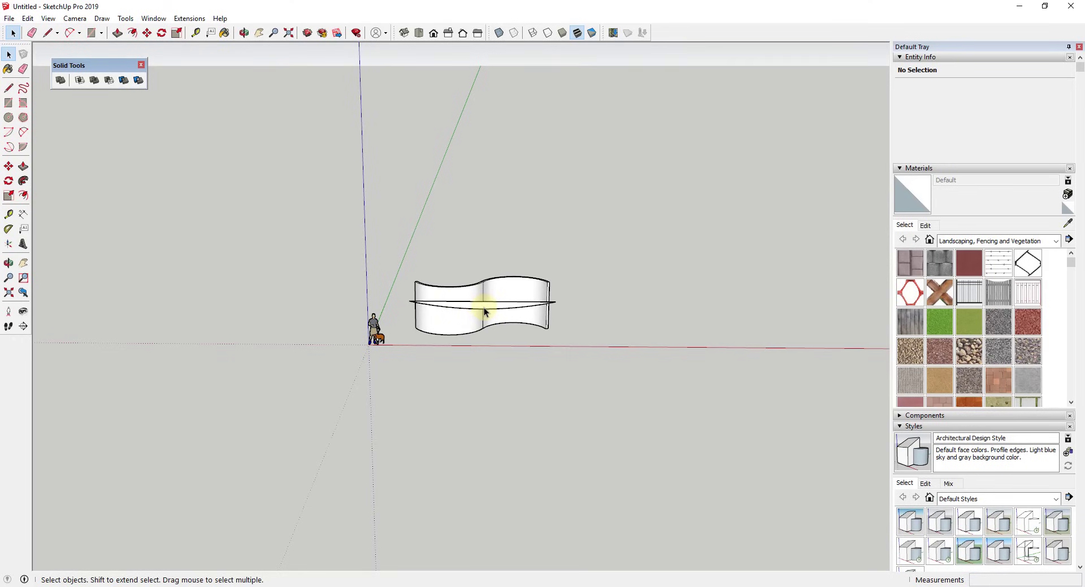
pyautogui.press('p')
pyautogui.click(490, 308)
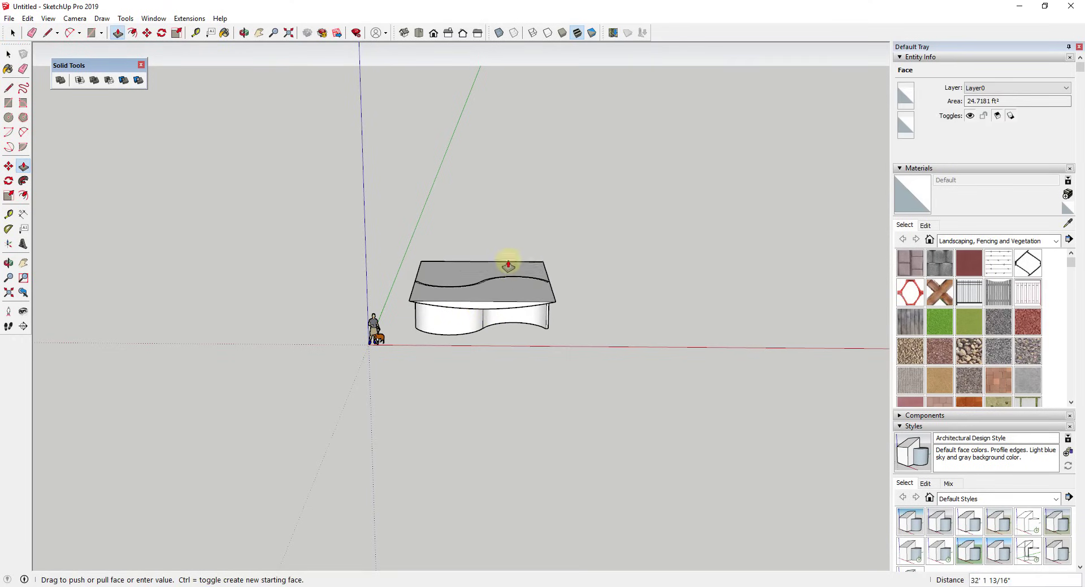
pyautogui.click(519, 256)
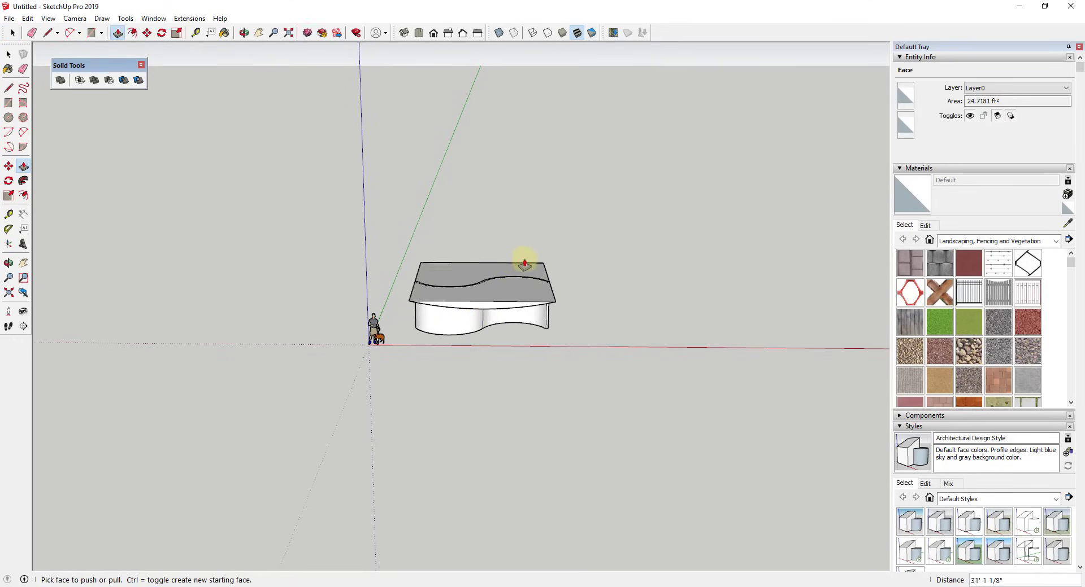
# Group the slab geometry into a solid group of 768.5778 ft³.
pyautogui.press('o')
pyautogui.moveTo(519, 256); pyautogui.dragTo(500, 300)
pyautogui.moveTo(500, 300); pyautogui.dragTo(261, 249, button='middle')
pyautogui.scroll(3, 460, 287)
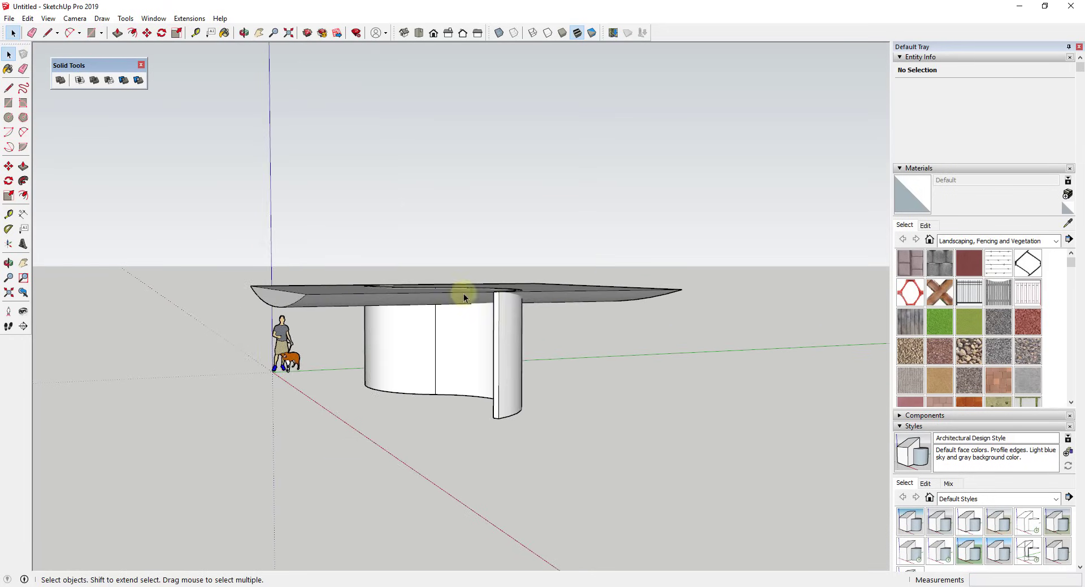
pyautogui.moveTo(460, 288); pyautogui.dragTo(616, 323, button='middle')
pyautogui.moveTo(617, 324); pyautogui.dragTo(566, 330)
pyautogui.press('space')
pyautogui.doubleClick(460, 307)
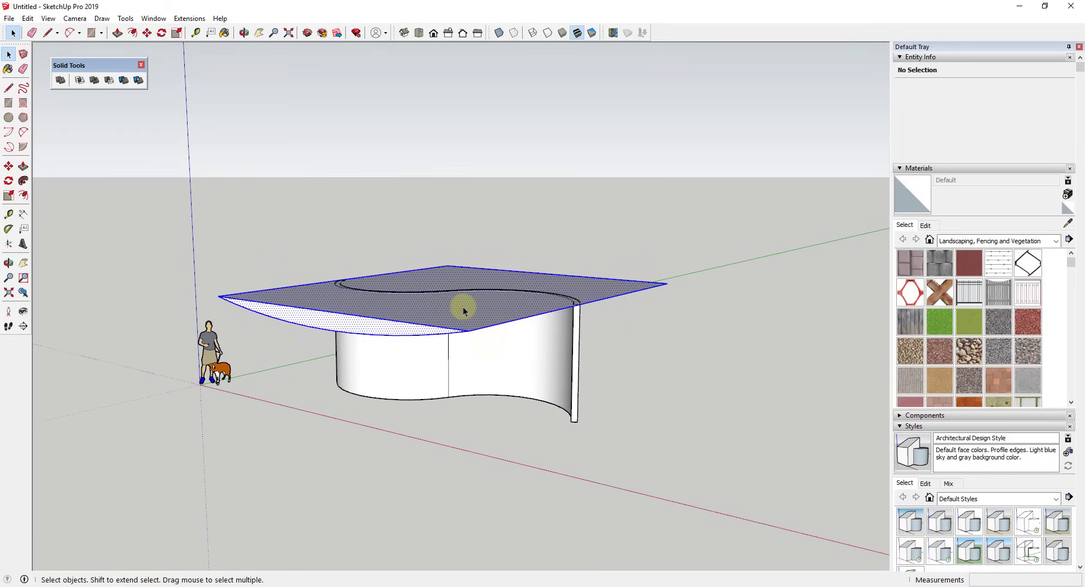
pyautogui.rightClick(462, 310)
pyautogui.click(494, 318)
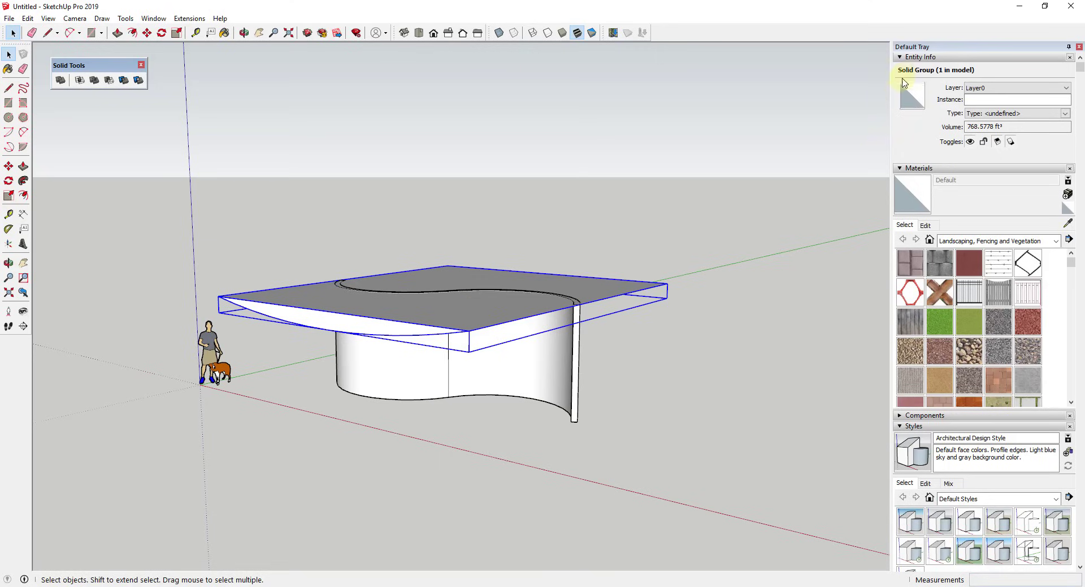
pyautogui.scroll(-3, 497, 378)
# Move-copy the S-shaped wall group off to the right.
pyautogui.moveTo(435, 388); pyautogui.dragTo(459, 375, button='middle')
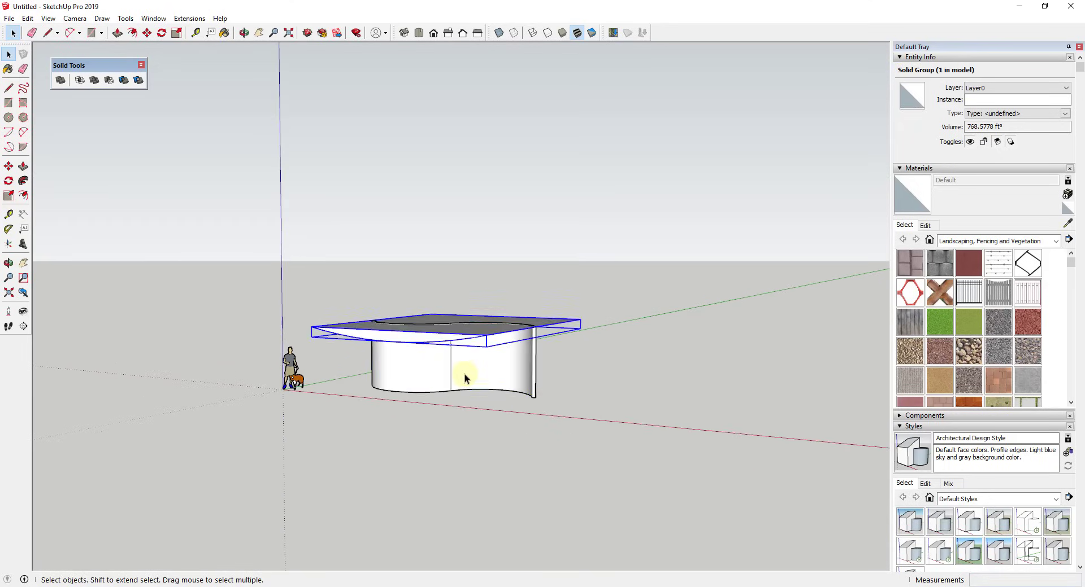
pyautogui.click(461, 375)
pyautogui.press('m')
pyautogui.click(472, 377)
pyautogui.press('ctrl')
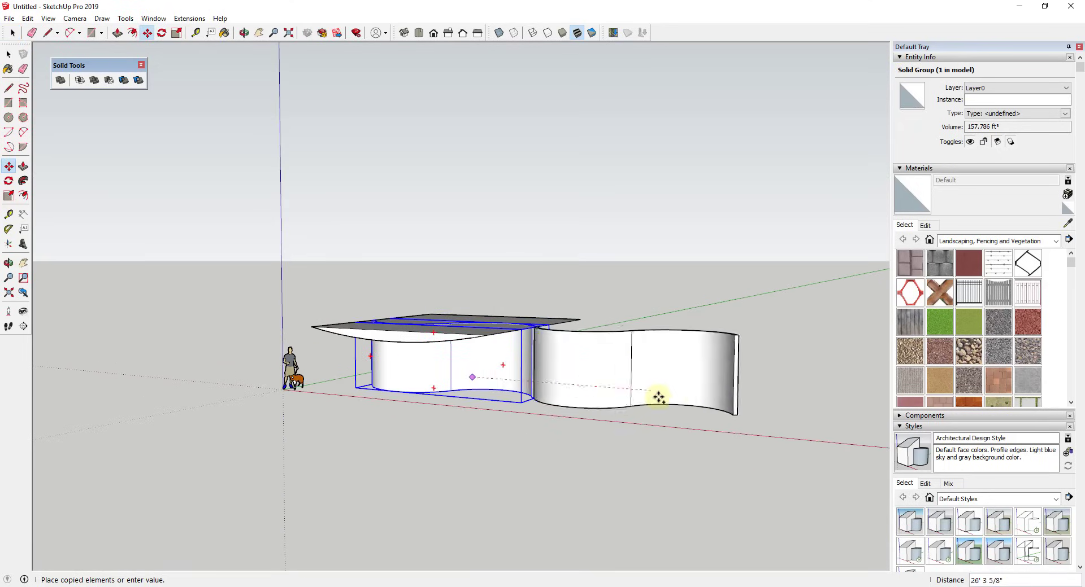
pyautogui.click(774, 403)
pyautogui.press('space')
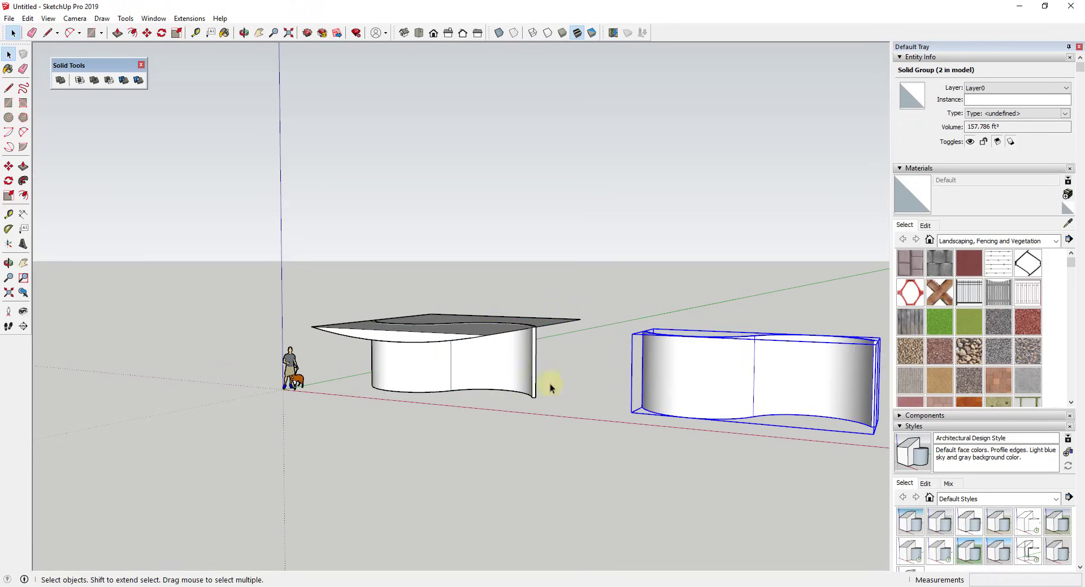
pyautogui.moveTo(550, 384); pyautogui.dragTo(487, 413, button='middle')
pyautogui.scroll(2, 508, 336)
pyautogui.click(512, 347)
# Subtract the slab from the first wall, leaving a 142.5754 ft³ solid with a curved top.
pyautogui.click(487, 366)
pyautogui.click(453, 332)
pyautogui.click(488, 384)
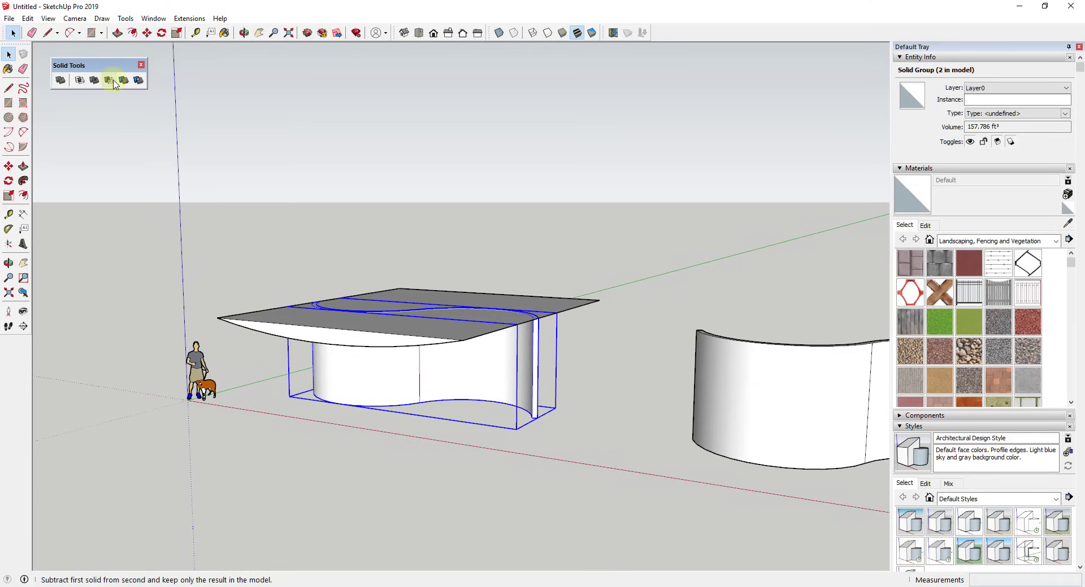
pyautogui.click(608, 356)
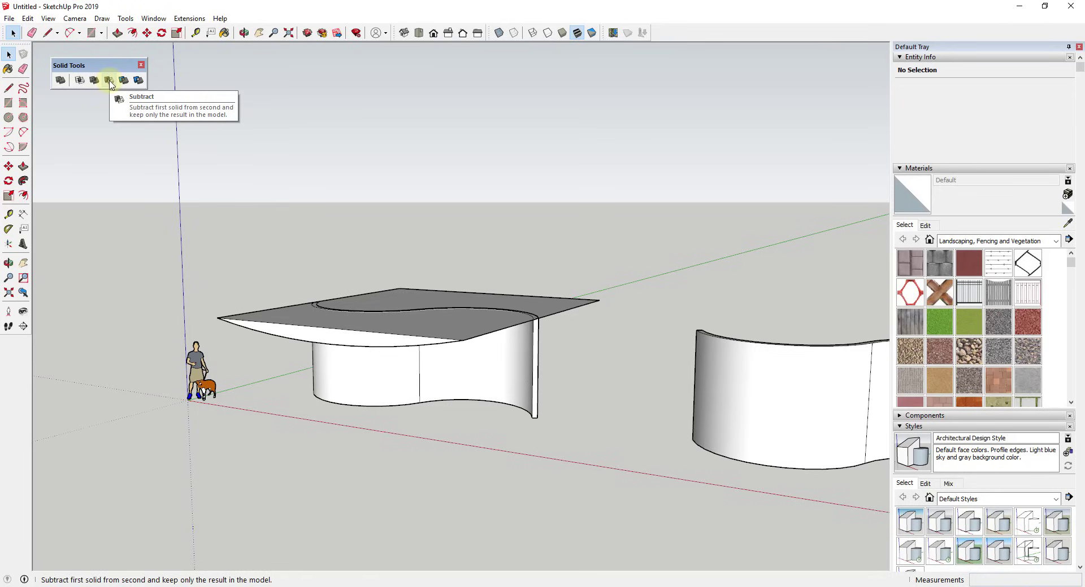
pyautogui.click(109, 81)
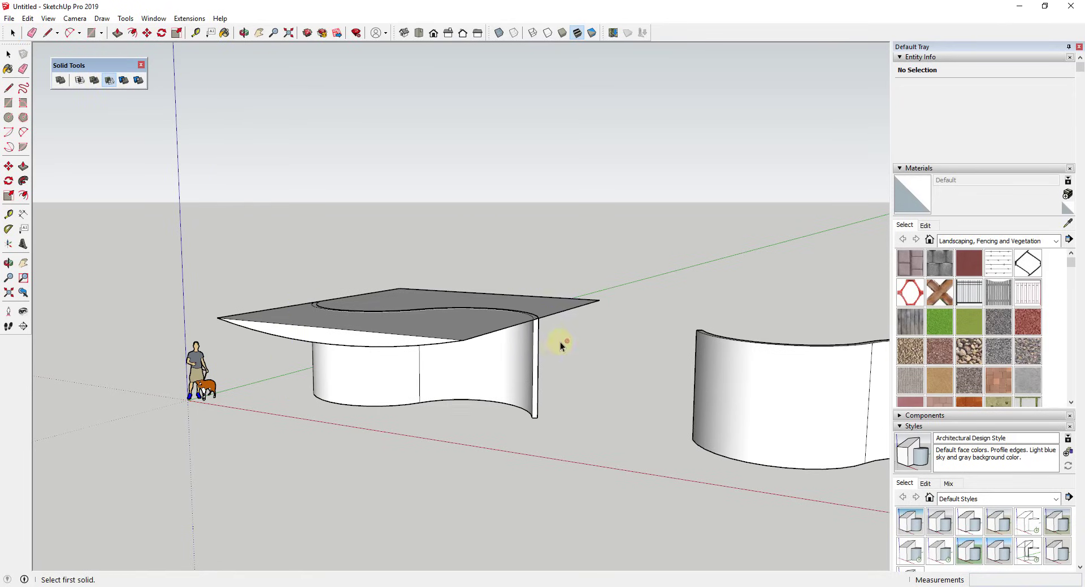
pyautogui.moveTo(561, 347)
pyautogui.mouseDown(button='middle')
pyautogui.moveTo(528, 353)
pyautogui.moveTo(625, 354)
pyautogui.mouseUp(button='middle')
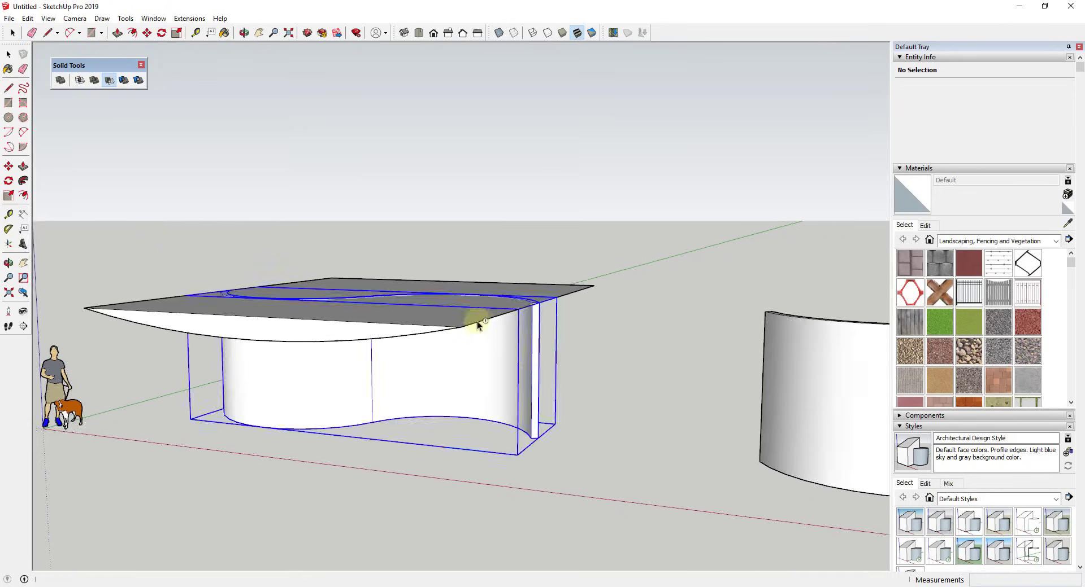
pyautogui.click(461, 320)
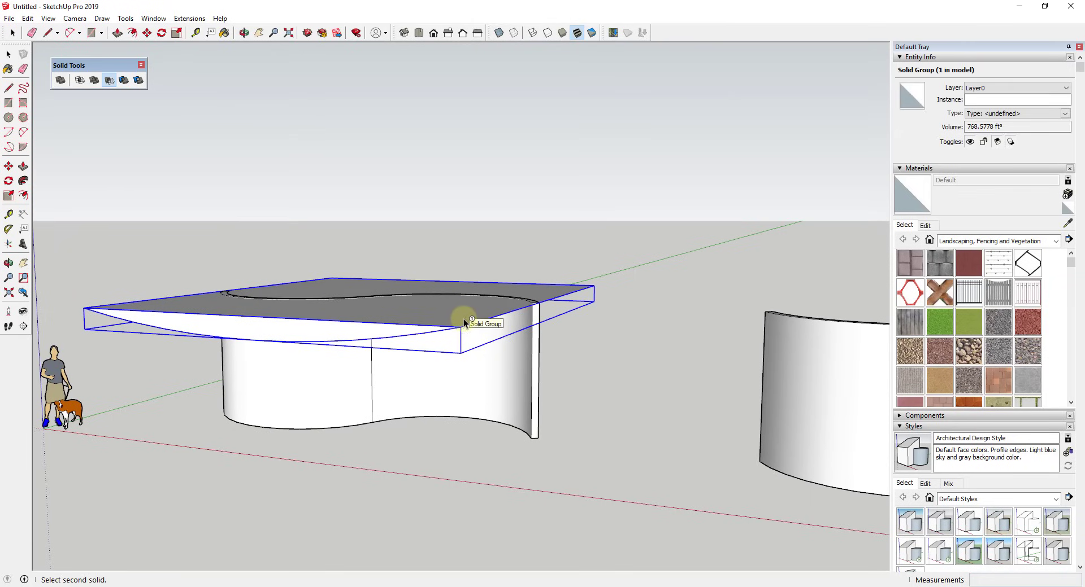
pyautogui.click(510, 393)
pyautogui.moveTo(236, 361); pyautogui.dragTo(187, 292, button='middle')
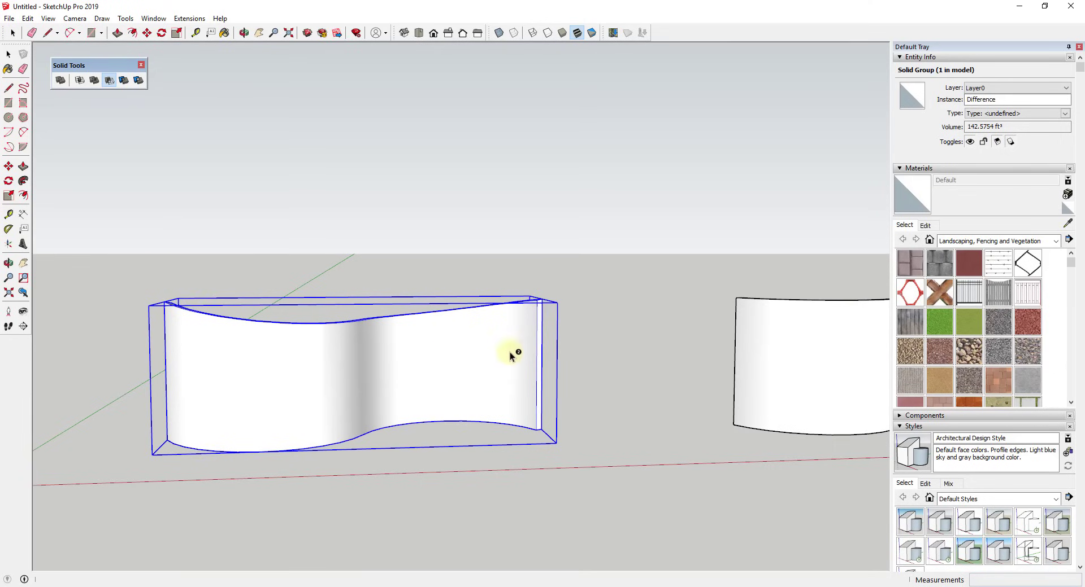
pyautogui.moveTo(510, 351); pyautogui.dragTo(283, 258, button='middle')
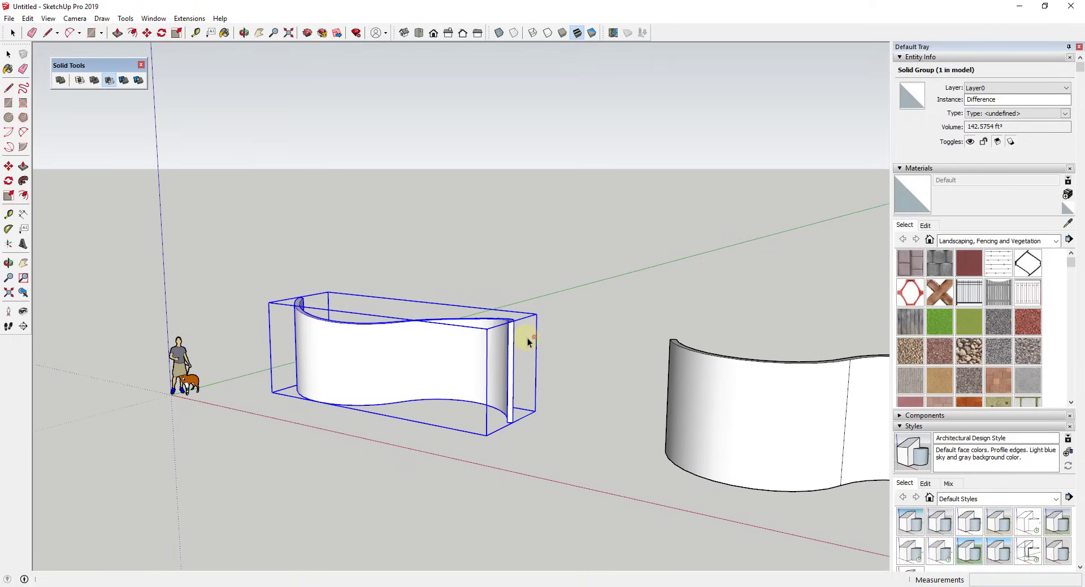
# Draw guide lines from the second wall's top corner out and along the red axis.
pyautogui.keyDown('shift'); pyautogui.click(706, 396); pyautogui.keyUp('shift')
pyautogui.moveTo(706, 396); pyautogui.dragTo(656, 423, button='middle')
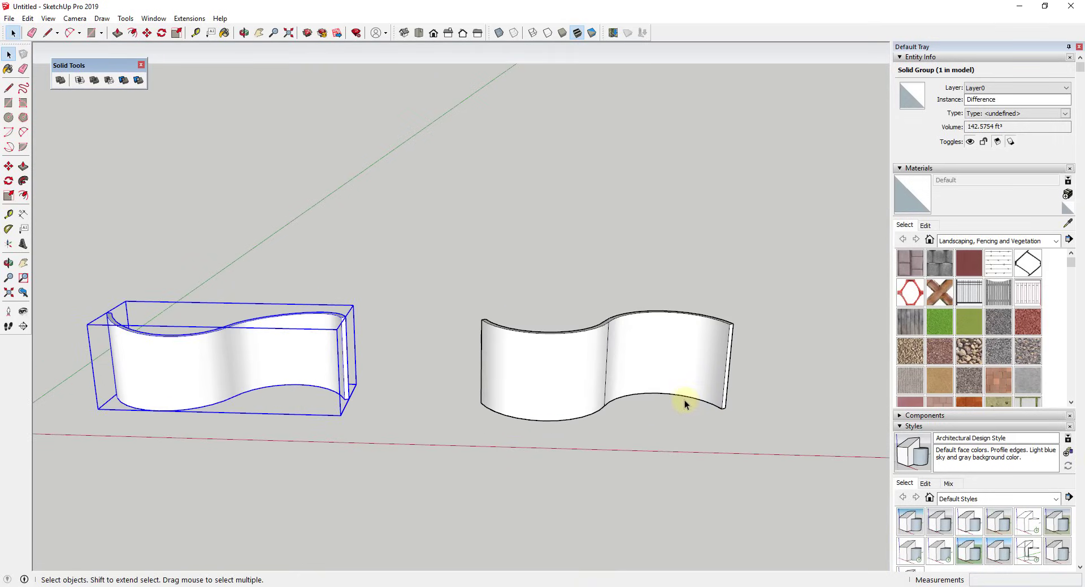
pyautogui.press('l')
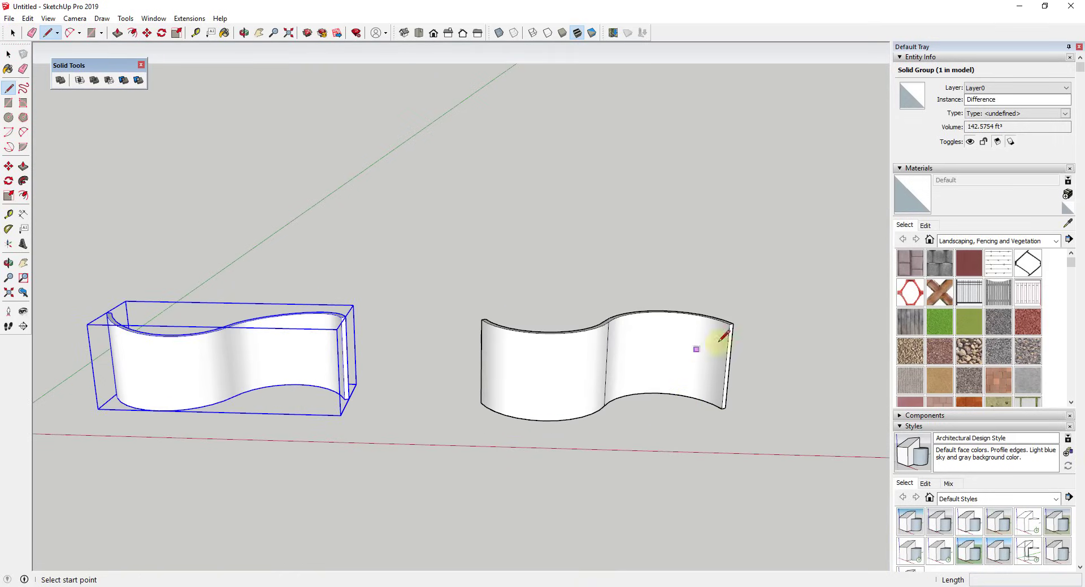
pyautogui.scroll(3, 730, 323)
pyautogui.click(727, 320)
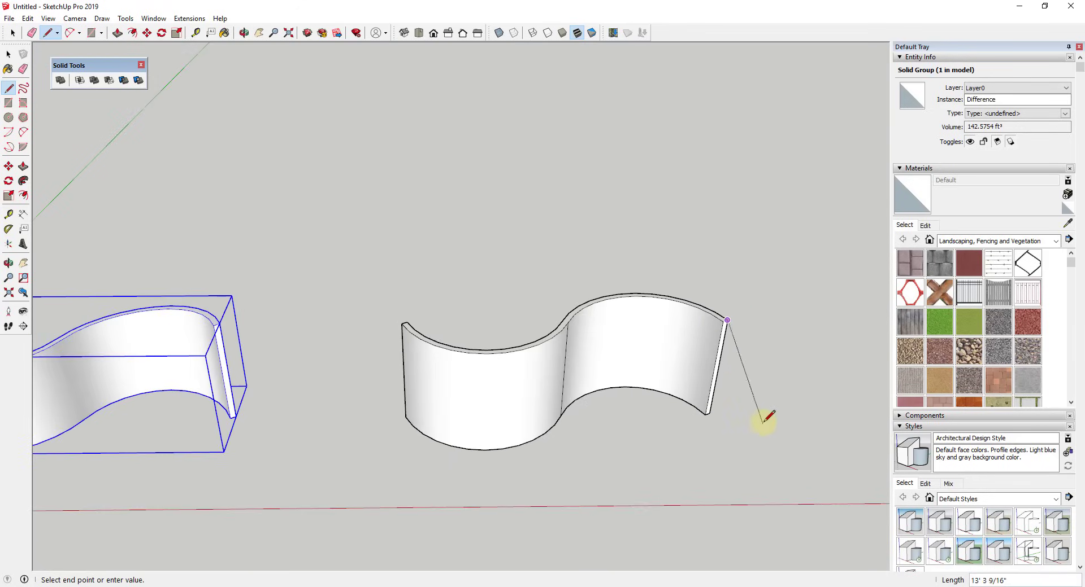
pyautogui.click(788, 433)
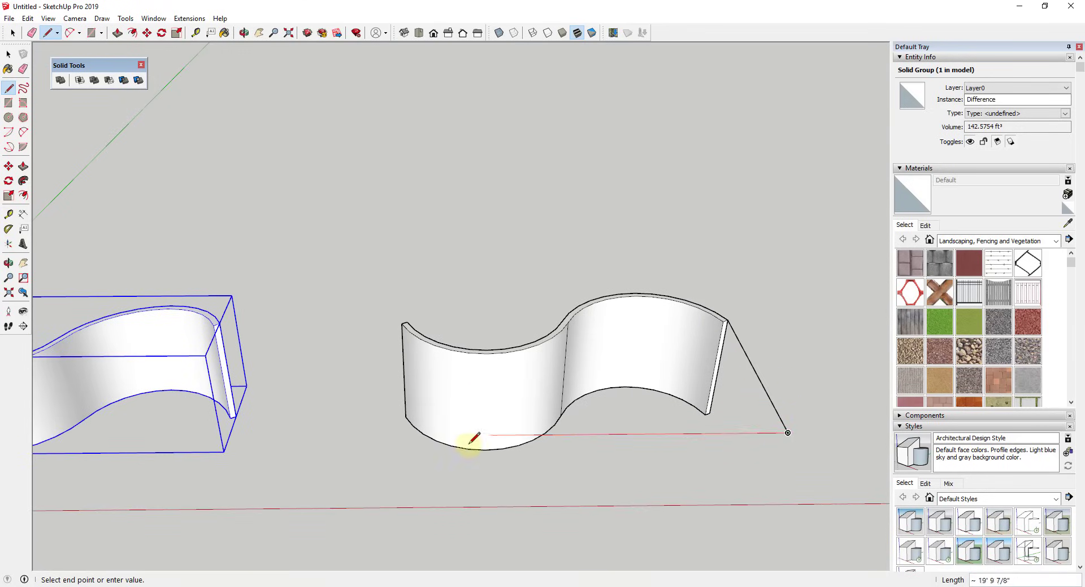
pyautogui.press('shift')
pyautogui.click(401, 324)
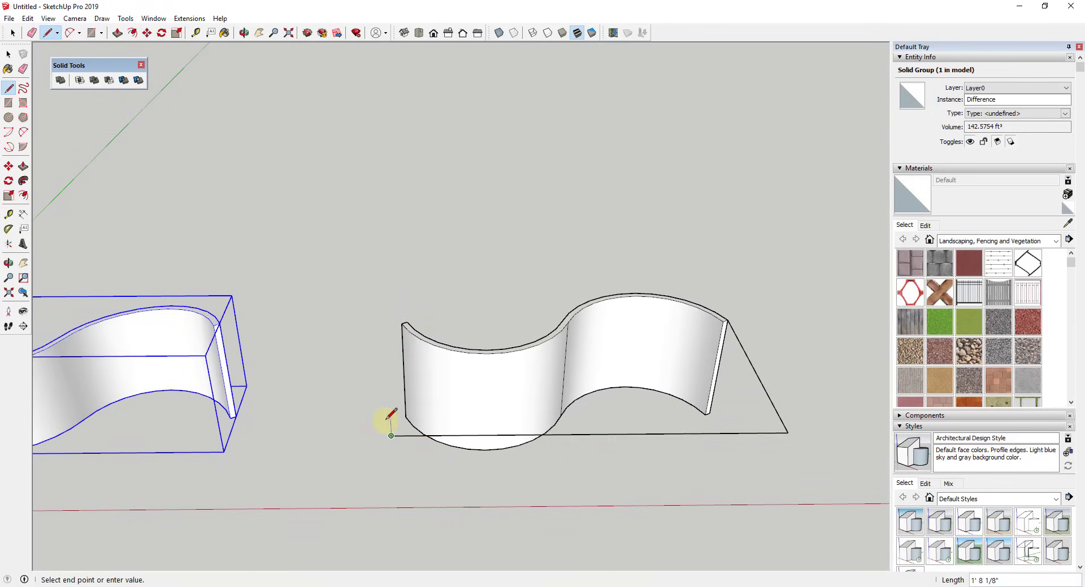
pyautogui.moveTo(383, 428); pyautogui.dragTo(410, 376, button='middle')
pyautogui.press('space')
# Add a vertical edge at the wall's left end and an arc from its base to the outer point.
pyautogui.press('l')
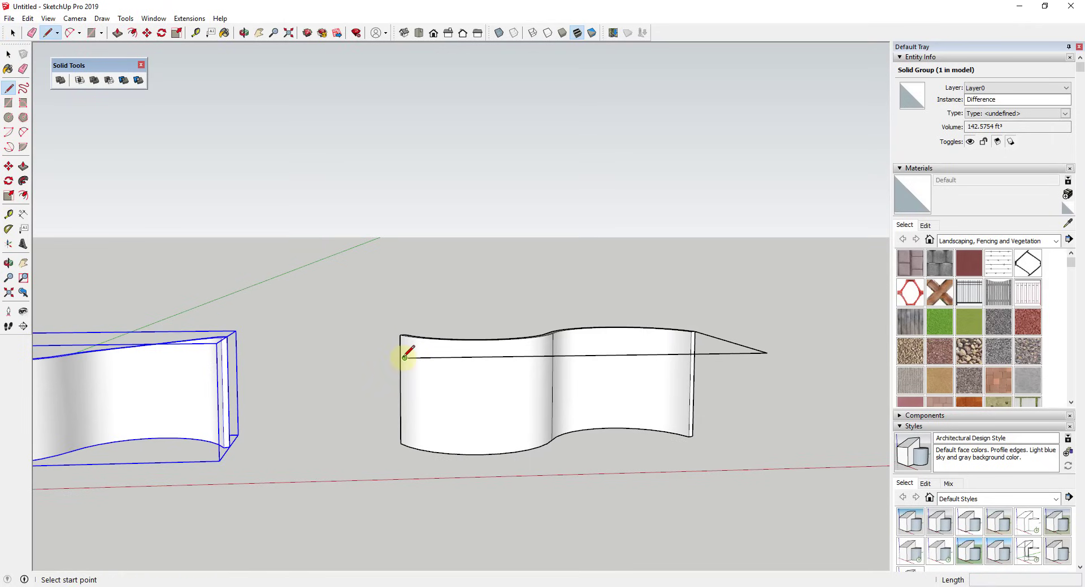
pyautogui.click(404, 358)
pyautogui.moveTo(400, 420); pyautogui.dragTo(409, 430, button='middle')
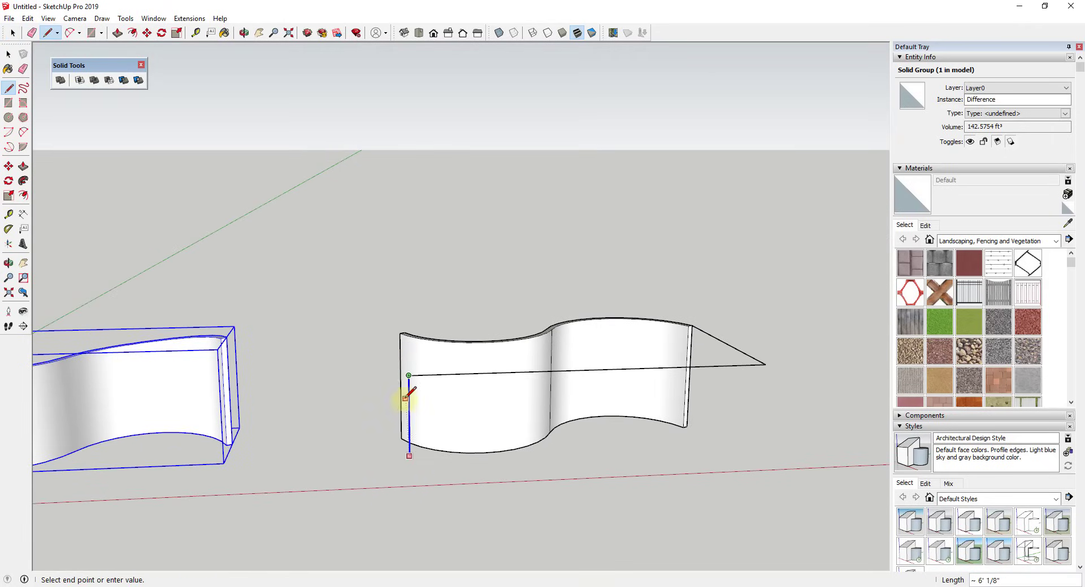
pyautogui.click(409, 440)
pyautogui.press('space')
pyautogui.press('a')
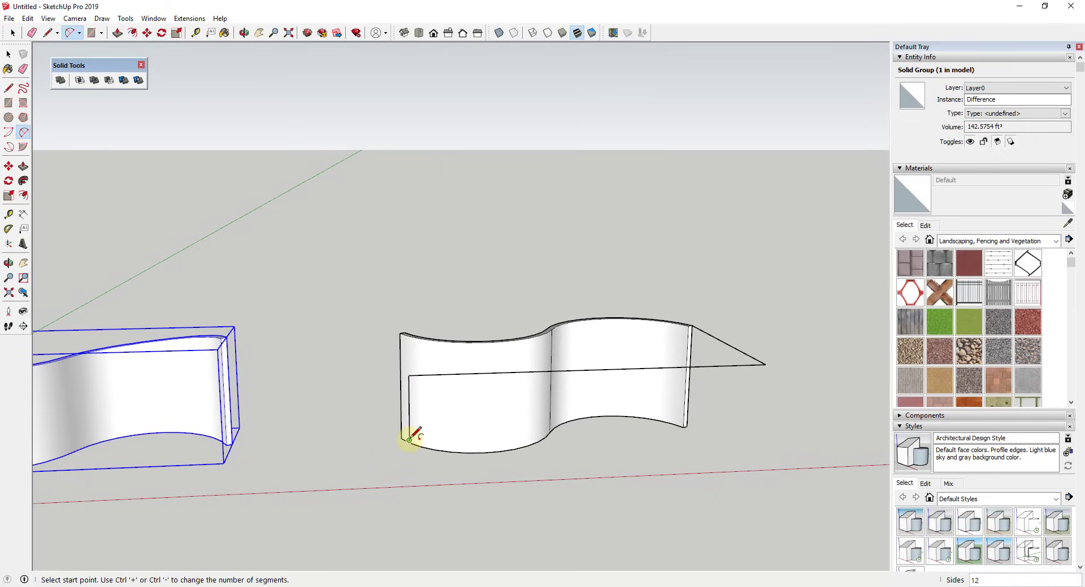
pyautogui.click(409, 440)
pyautogui.click(765, 364)
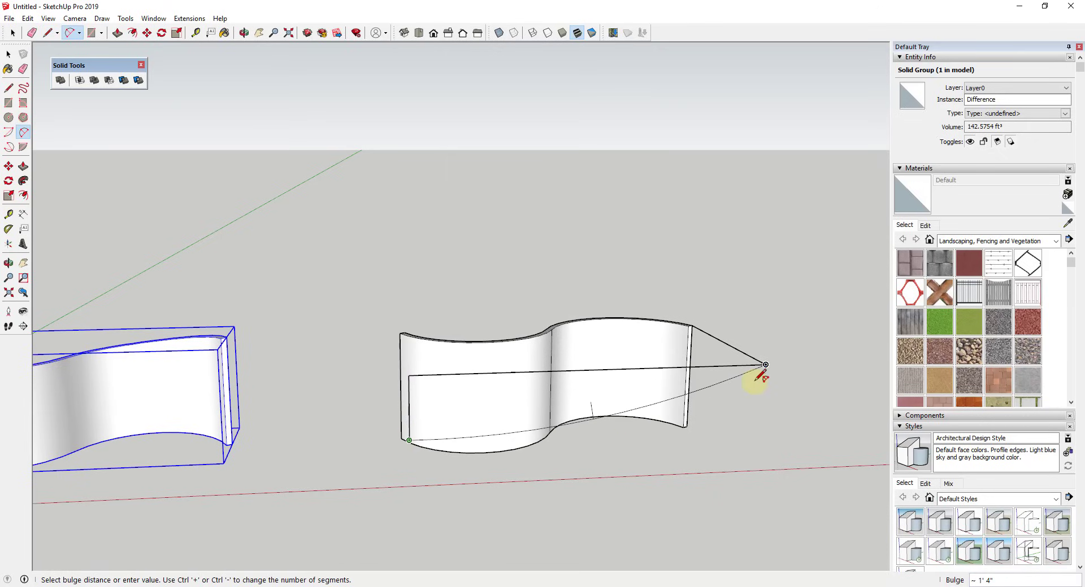
pyautogui.moveTo(613, 416); pyautogui.dragTo(545, 354, button='middle')
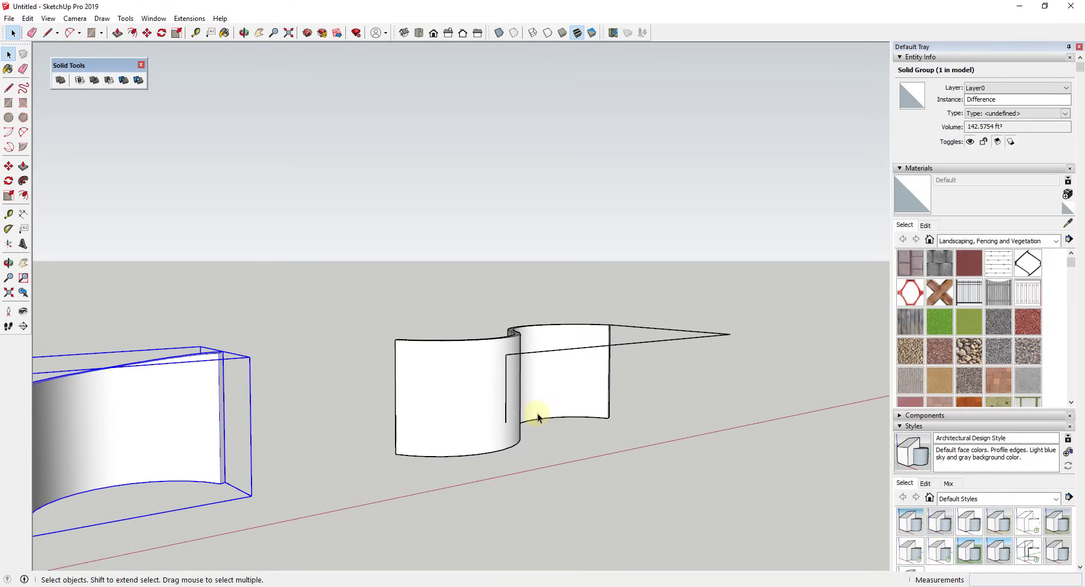
# Close a tapered face with a line and a 2-point arc bulging 1' 2 1/8".
pyautogui.press('l')
pyautogui.click(506, 423)
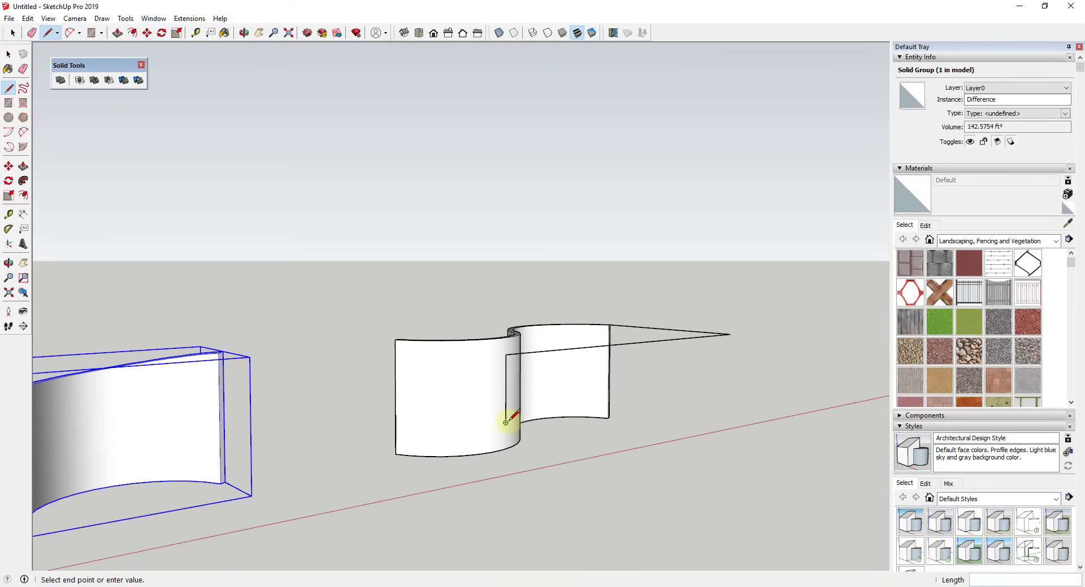
pyautogui.click(730, 334)
pyautogui.press('a')
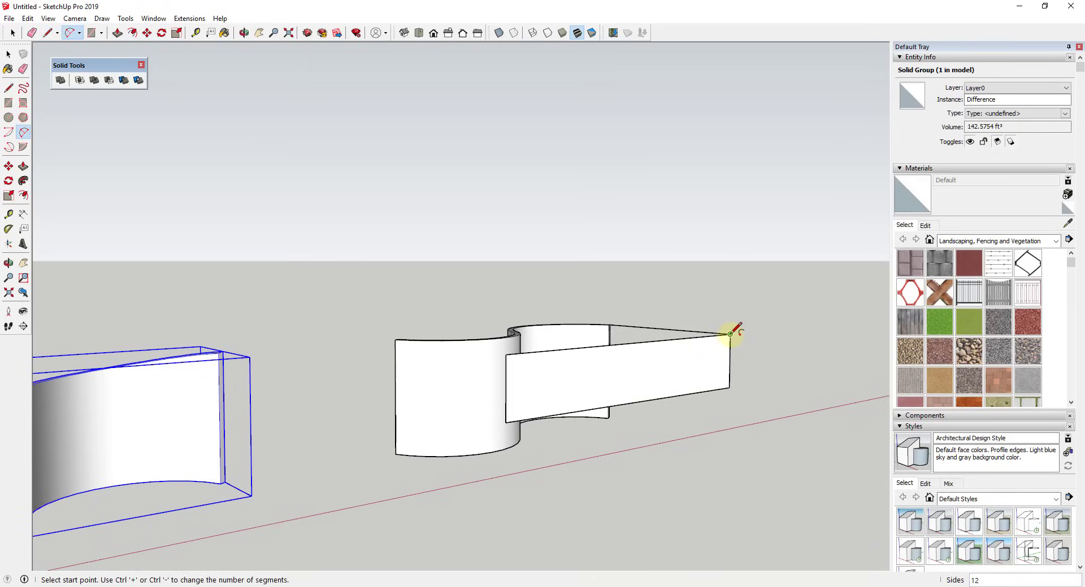
pyautogui.click(730, 334)
pyautogui.click(506, 422)
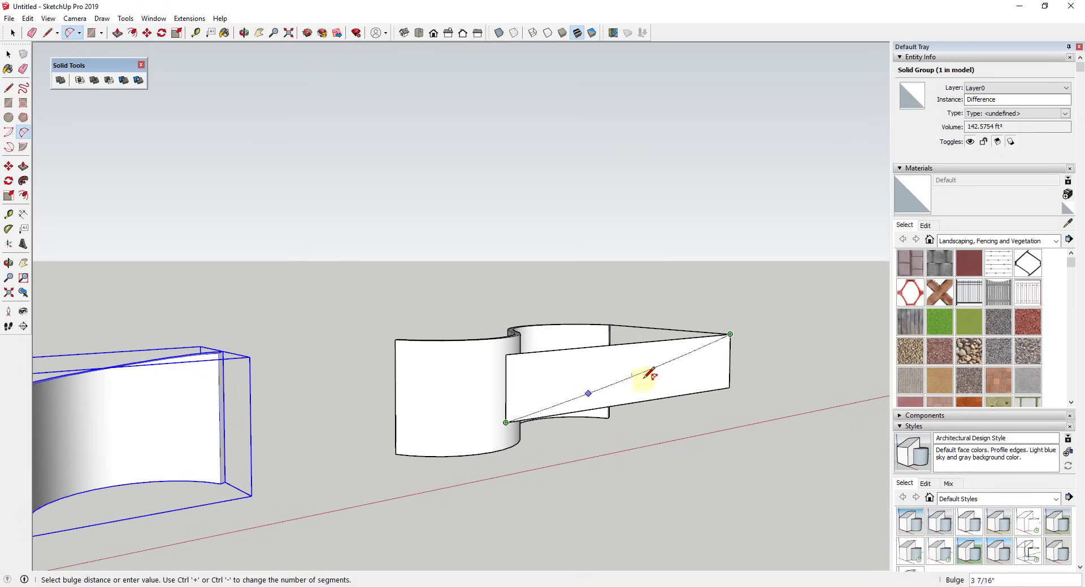
pyautogui.scroll(4, 690, 361)
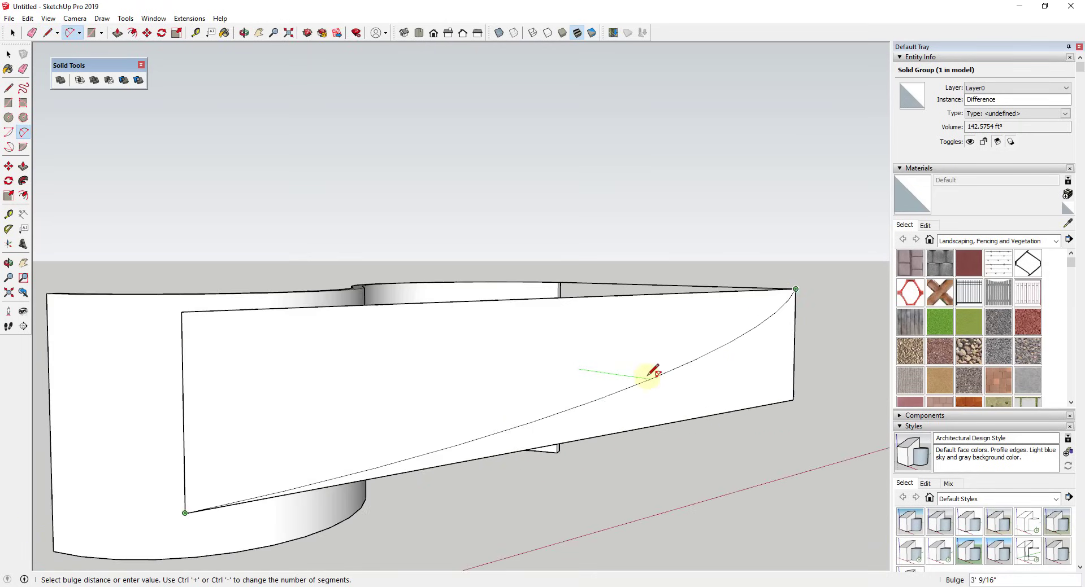
pyautogui.click(619, 388)
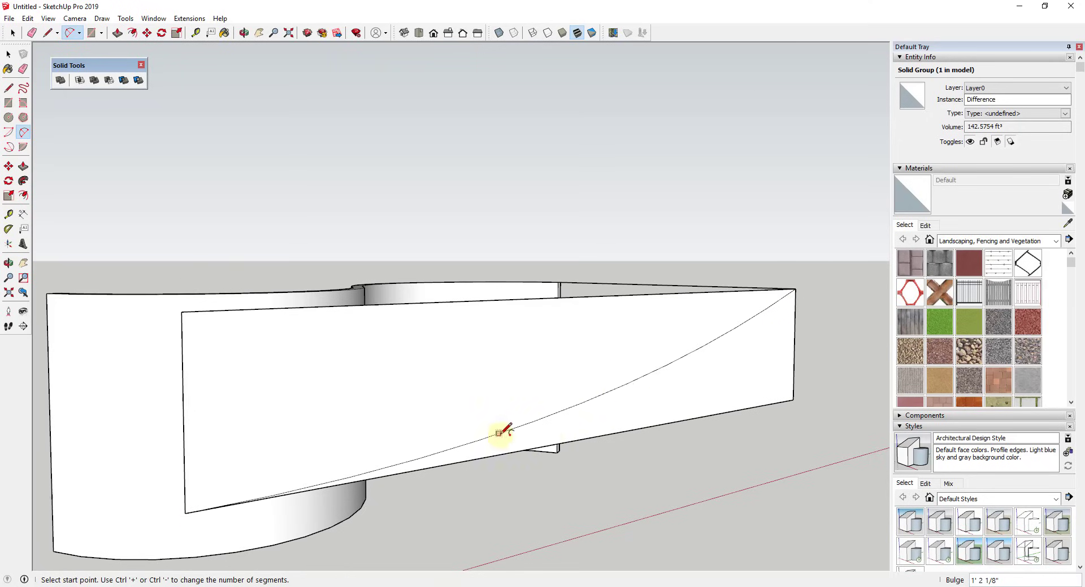
pyautogui.press('e')
pyautogui.moveTo(731, 416); pyautogui.dragTo(591, 421, button='middle')
# Push/Pull the curved face up into a block and make it a group.
pyautogui.press('p')
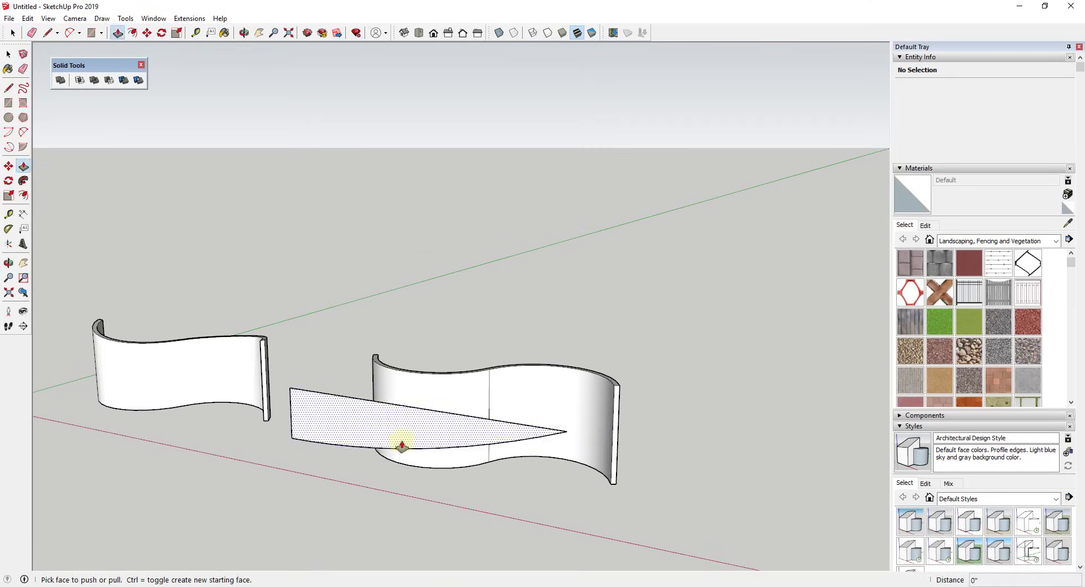
pyautogui.click(402, 442)
pyautogui.click(537, 344)
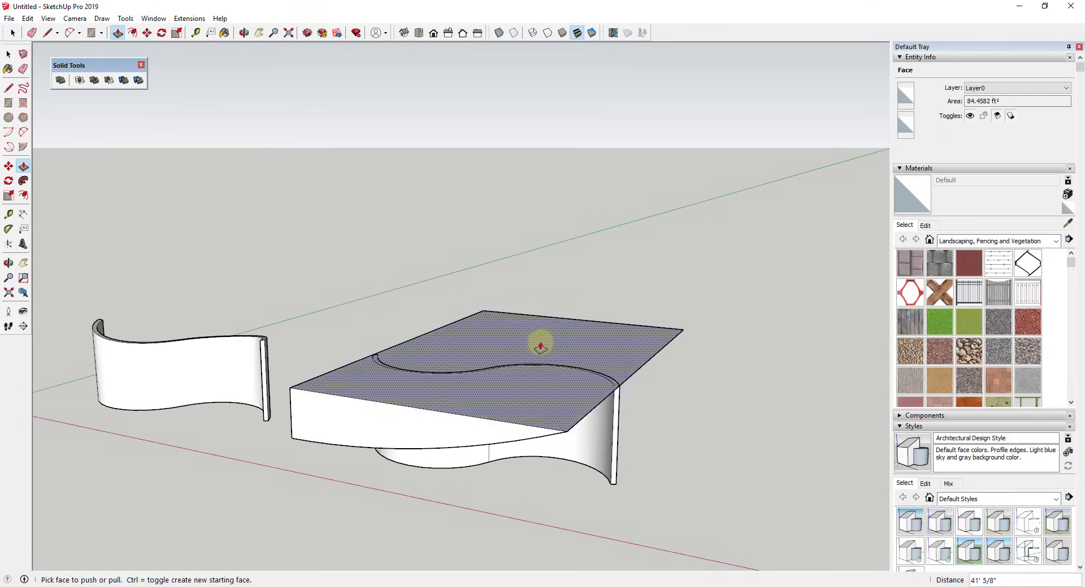
pyautogui.press('space')
pyautogui.click(537, 343)
pyautogui.tripleClick(537, 344)
pyautogui.rightClick(536, 344)
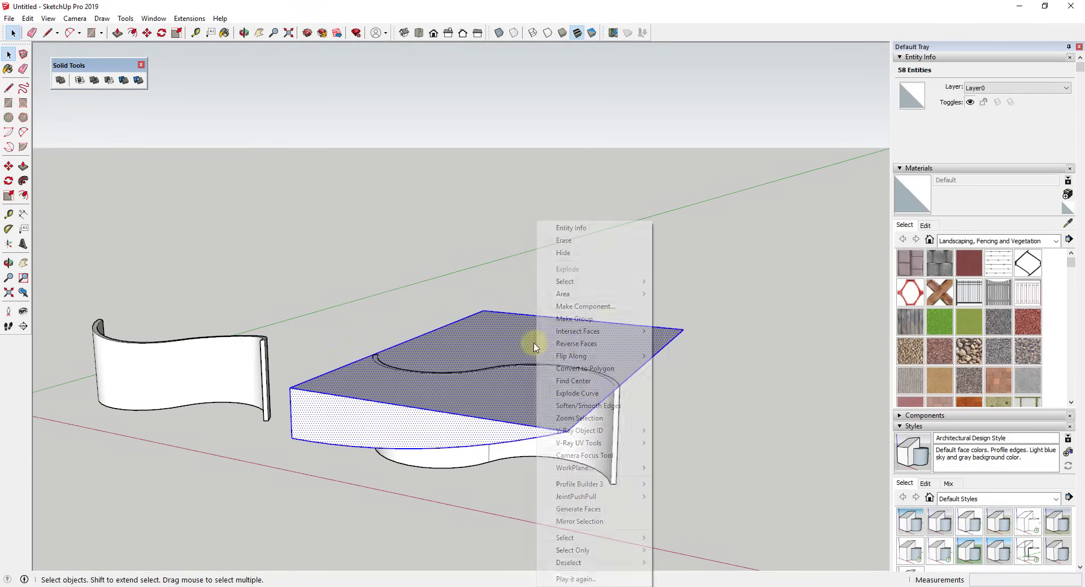
pyautogui.click(588, 320)
# Subtract the block from the second wall, leaving a 105.4404 ft³ solid with a sloping top.
pyautogui.moveTo(584, 476); pyautogui.dragTo(121, 134, button='middle')
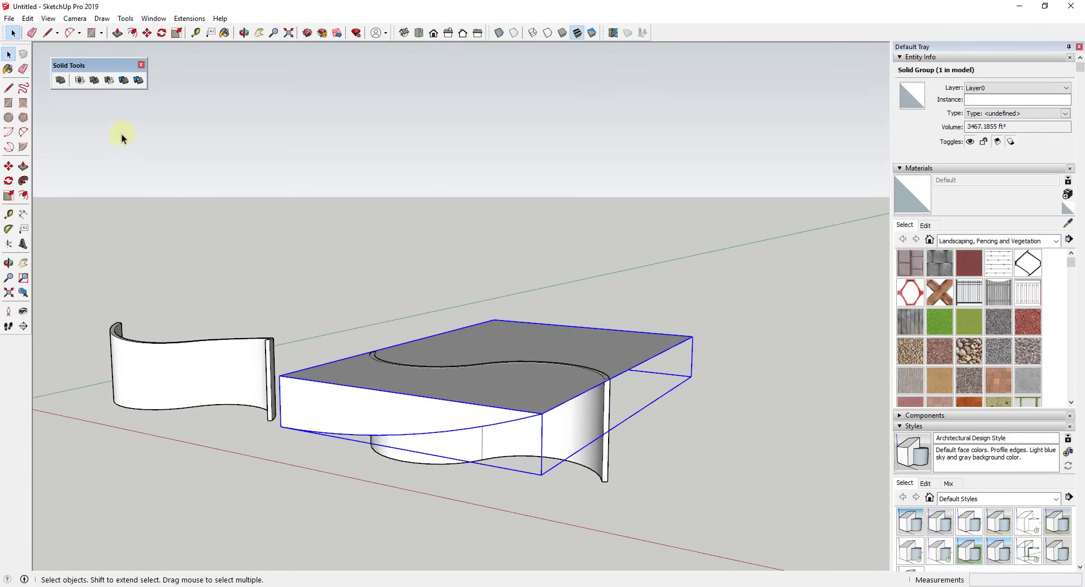
pyautogui.click(112, 84)
pyautogui.click(466, 402)
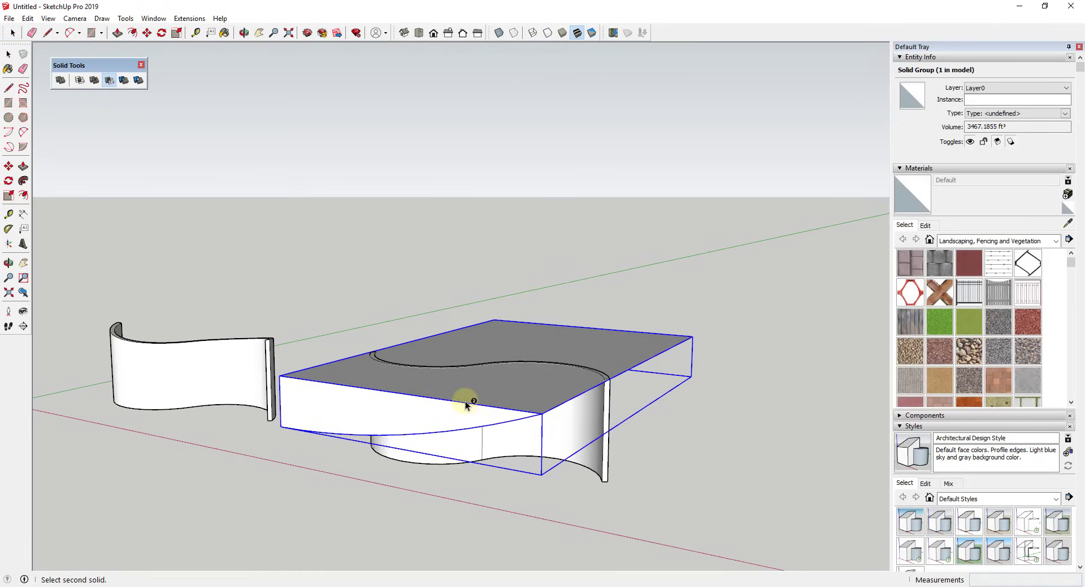
pyautogui.click(565, 378)
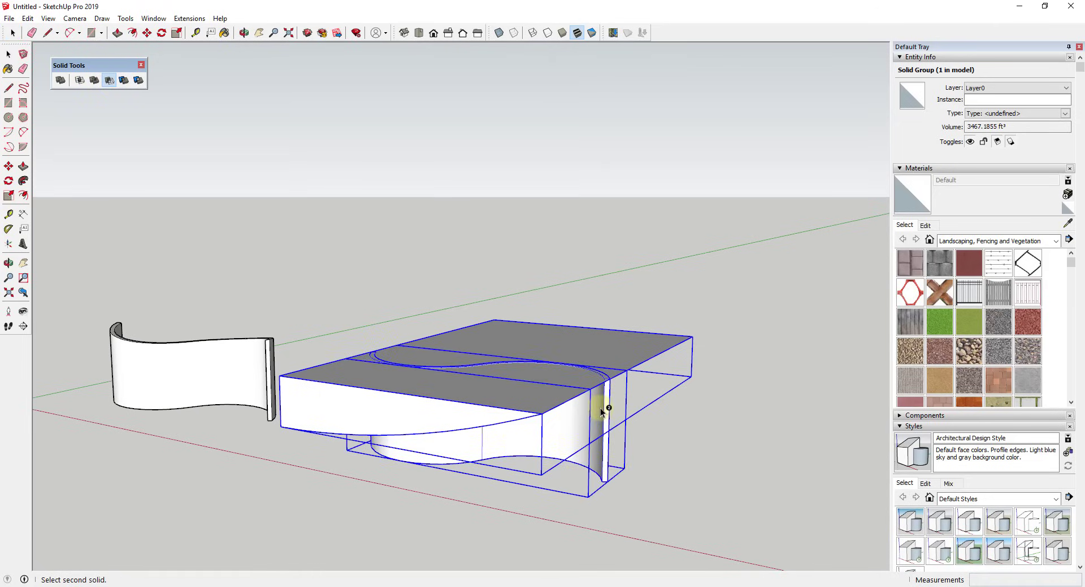
pyautogui.moveTo(544, 443); pyautogui.dragTo(574, 368, button='middle')
pyautogui.scroll(3, 686, 367)
pyautogui.scroll(2, 687, 350)
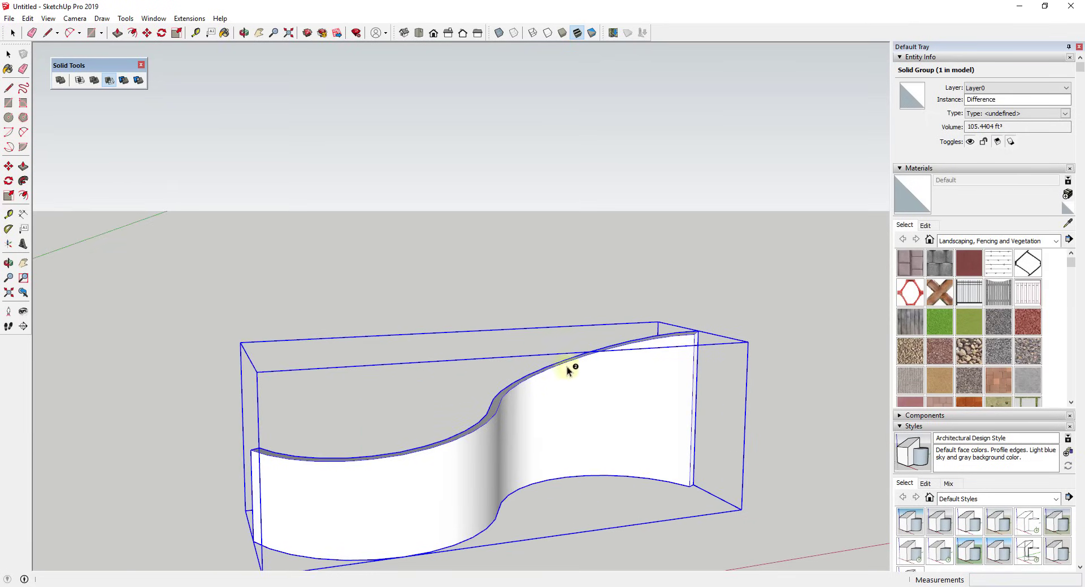
pyautogui.scroll(-8, 758, 338)
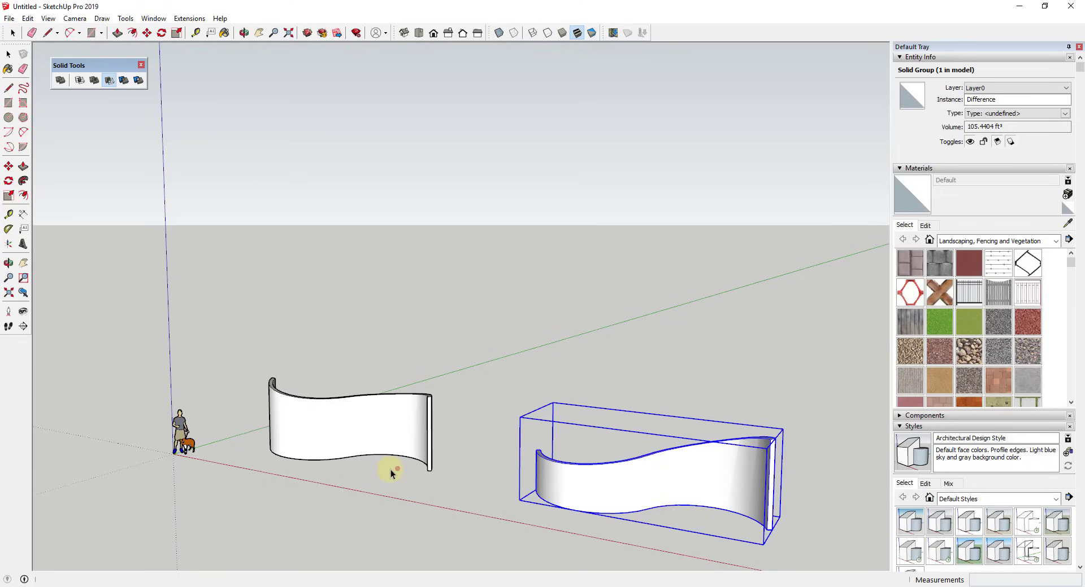
pyautogui.moveTo(537, 455); pyautogui.dragTo(623, 476, button='middle')
pyautogui.press('space')
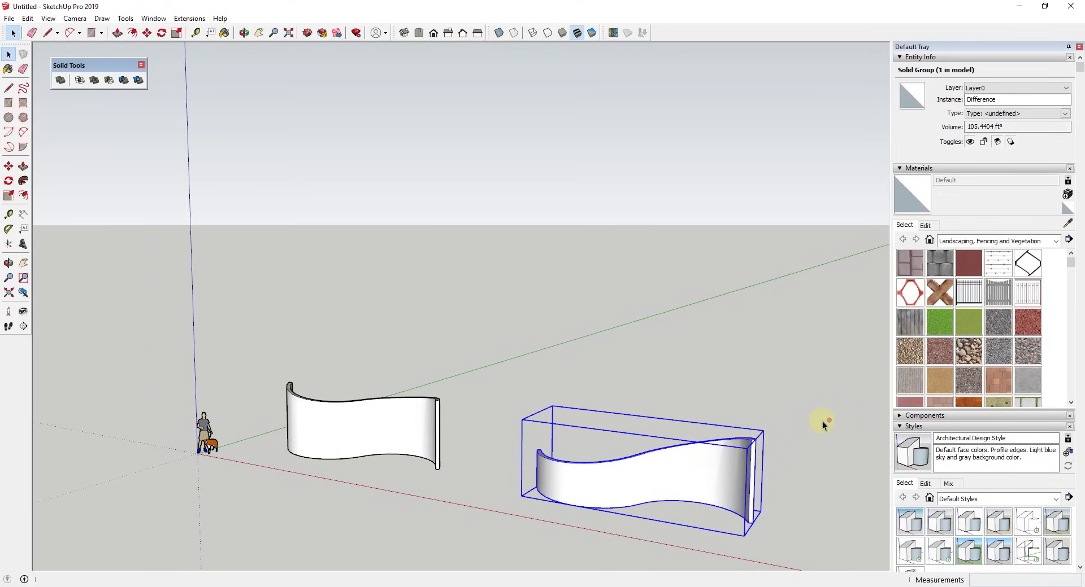
pyautogui.click(820, 422)
pyautogui.scroll(3, 781, 458)
pyautogui.scroll(1, 692, 460)
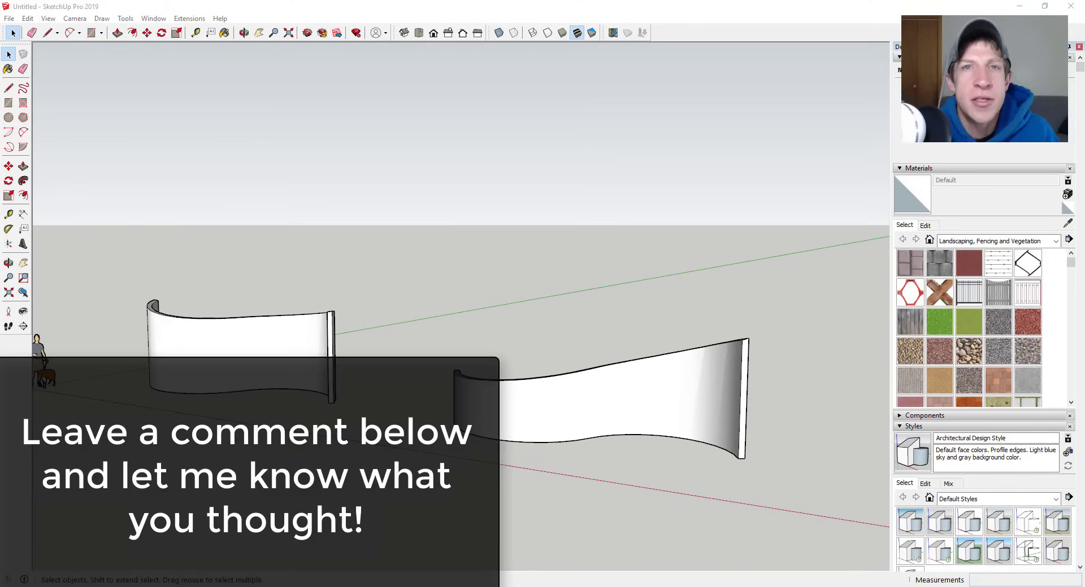